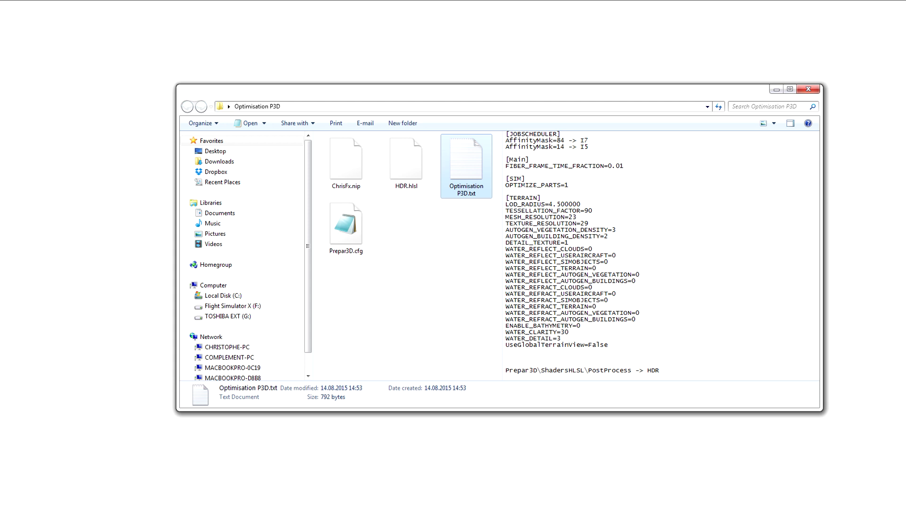
# Open Optimisation P3D.txt from the Optimisation P3D folder and move its window aside to uncover the folder
pyautogui.click(345, 225)
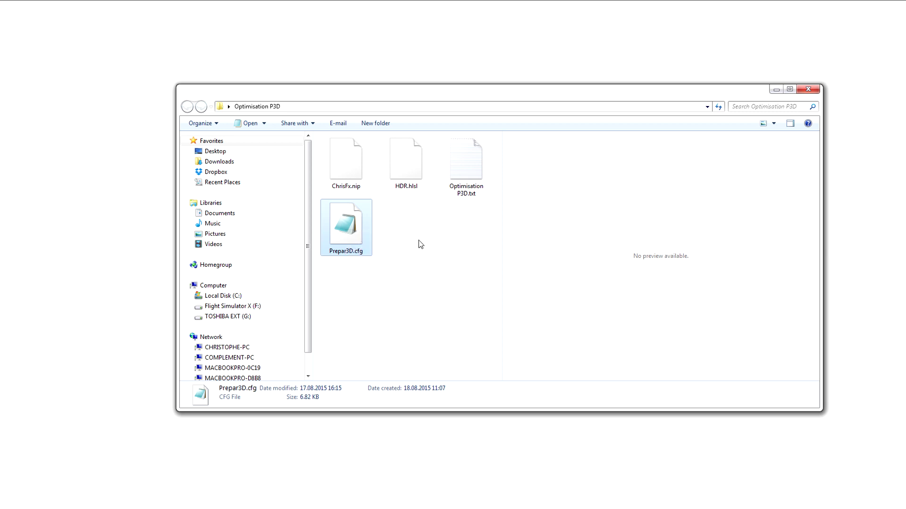
pyautogui.click(396, 235)
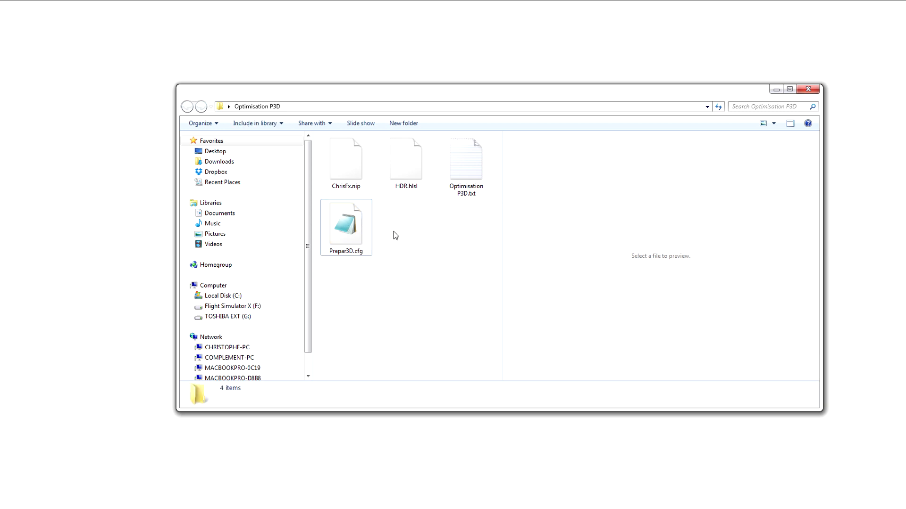
pyautogui.click(345, 219)
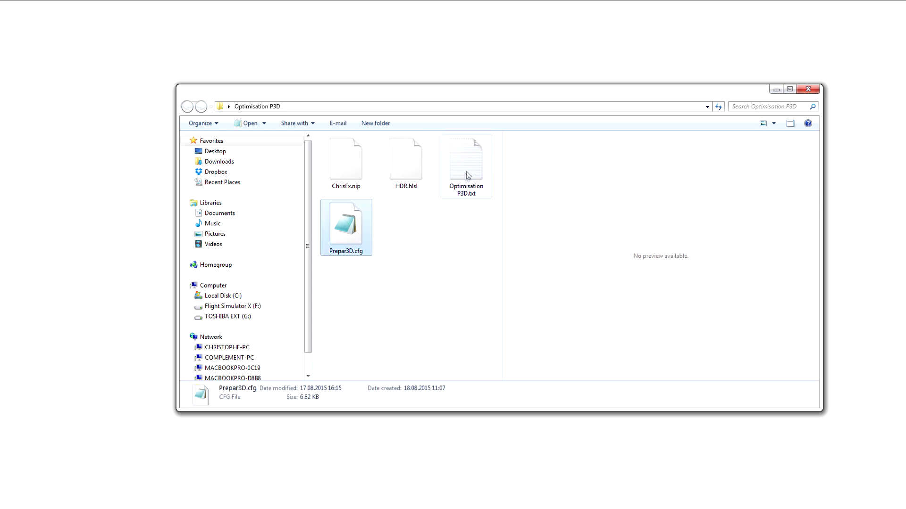
pyautogui.press('Left')
pyautogui.click(349, 233)
pyautogui.doubleClick(468, 165)
pyautogui.moveTo(369, 73); pyautogui.dragTo(776, 78)
# Browse Local Disk (C:) to the AppData folder inside the Windows user's profile under Users
pyautogui.click(14, 504)
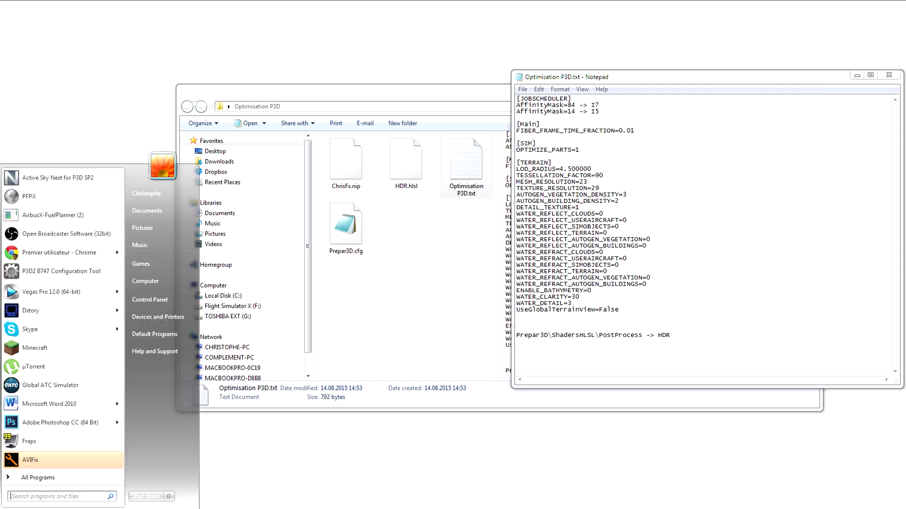
pyautogui.click(165, 281)
pyautogui.moveTo(490, 109); pyautogui.dragTo(354, 84)
pyautogui.doubleClick(295, 138)
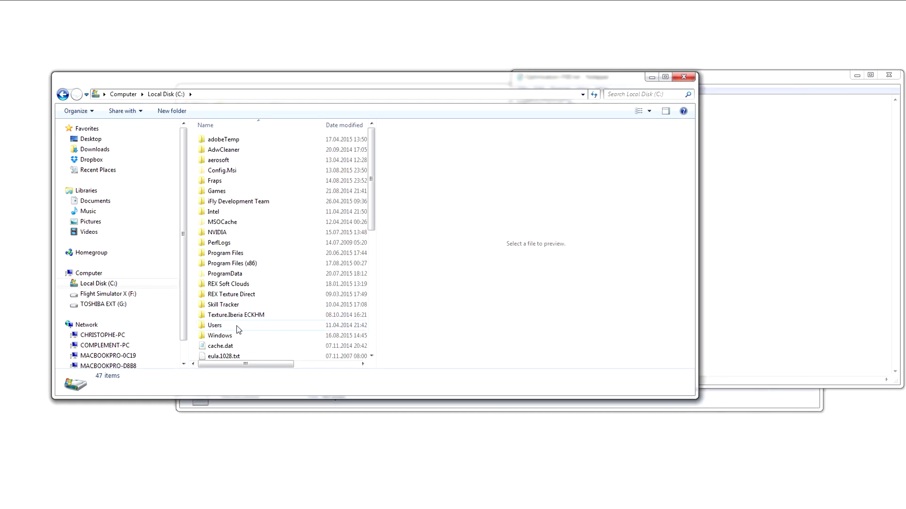
pyautogui.doubleClick(237, 325)
pyautogui.doubleClick(247, 141)
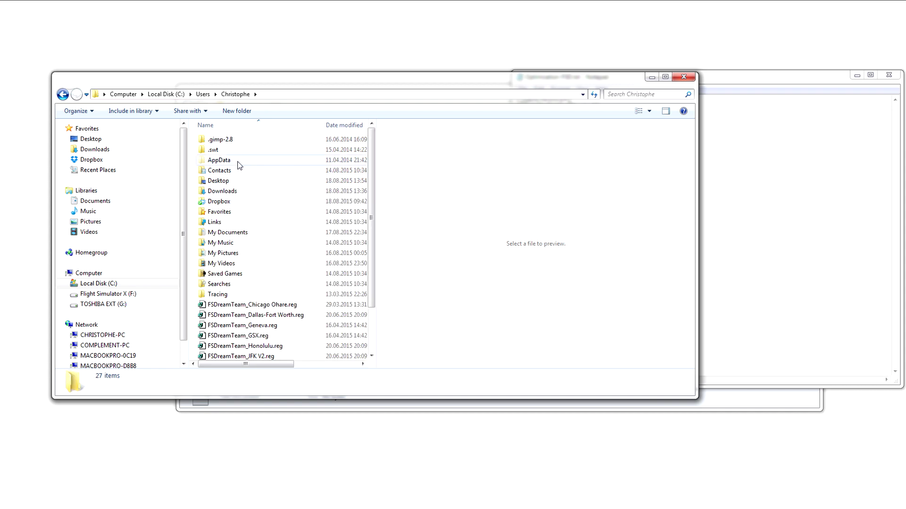
pyautogui.doubleClick(237, 160)
# Open Prepar3D.cfg in Notepad from Roaming\Lockheed Martin\Prepar3D v2
pyautogui.doubleClick(242, 161)
pyautogui.scroll(-6, 283, 229)
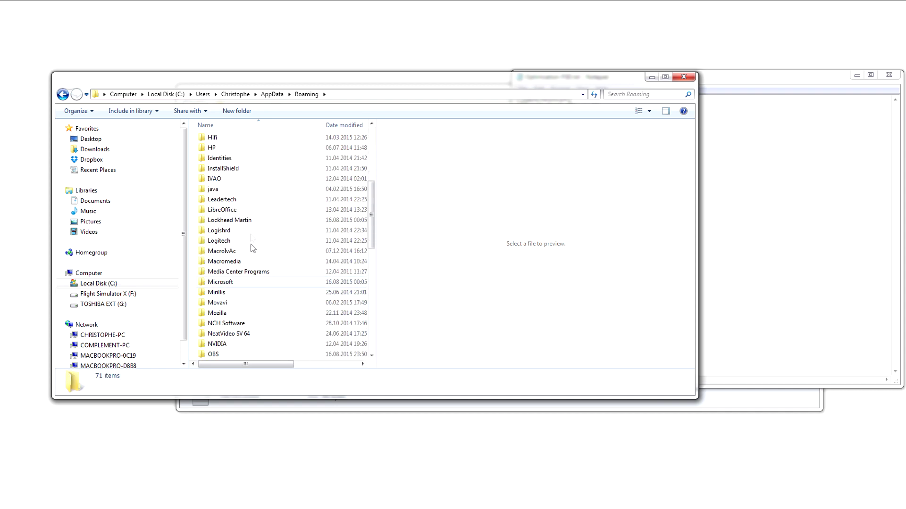
pyautogui.doubleClick(251, 221)
pyautogui.doubleClick(239, 144)
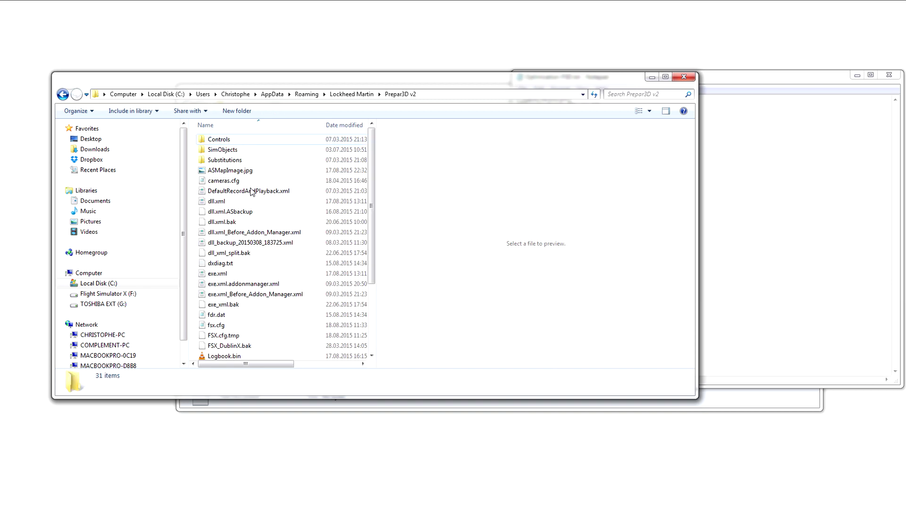
pyautogui.scroll(-3, 235, 326)
pyautogui.doubleClick(231, 293)
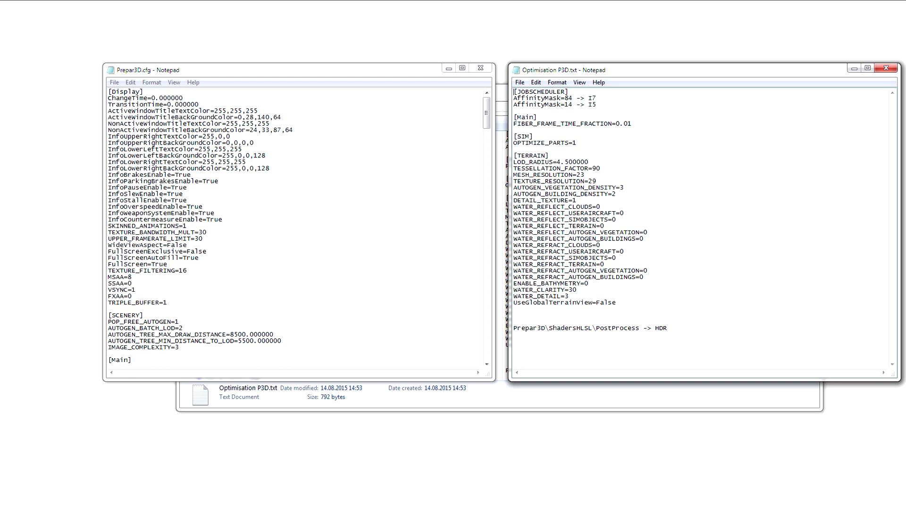
# Copy the [JOBSCHEDULER] heading with AffinityMask=84 from Optimisation P3D.txt into Prepar3D.cfg, between the [Display] and [SCENERY] sections
pyautogui.moveTo(576, 98); pyautogui.dragTo(506, 92)
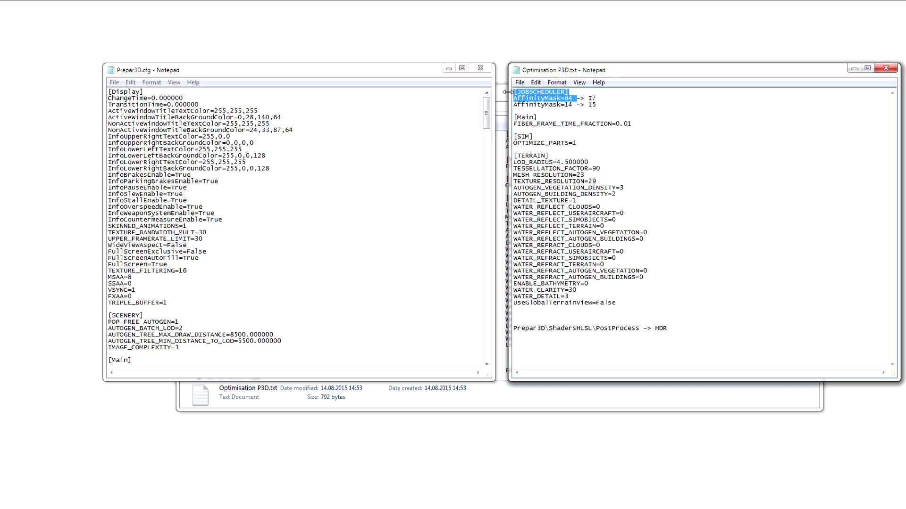
pyautogui.click(580, 98)
pyautogui.moveTo(572, 98); pyautogui.dragTo(512, 91)
pyautogui.hotkey('ctrl', 'c')
pyautogui.click(120, 303)
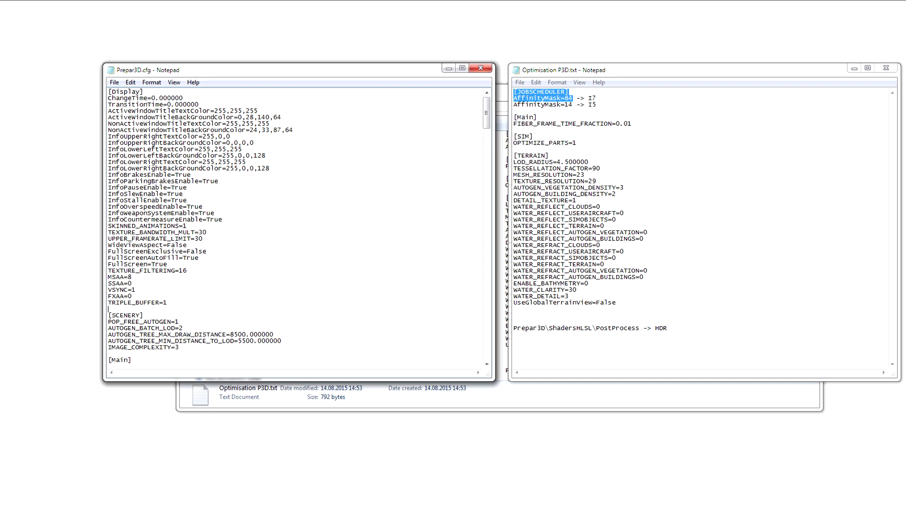
pyautogui.press('Return')
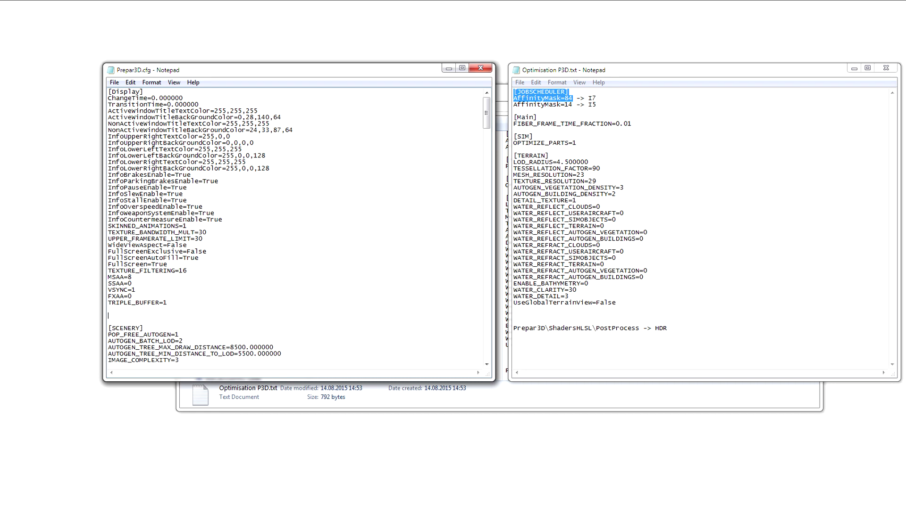
pyautogui.hotkey('ctrl', 'v')
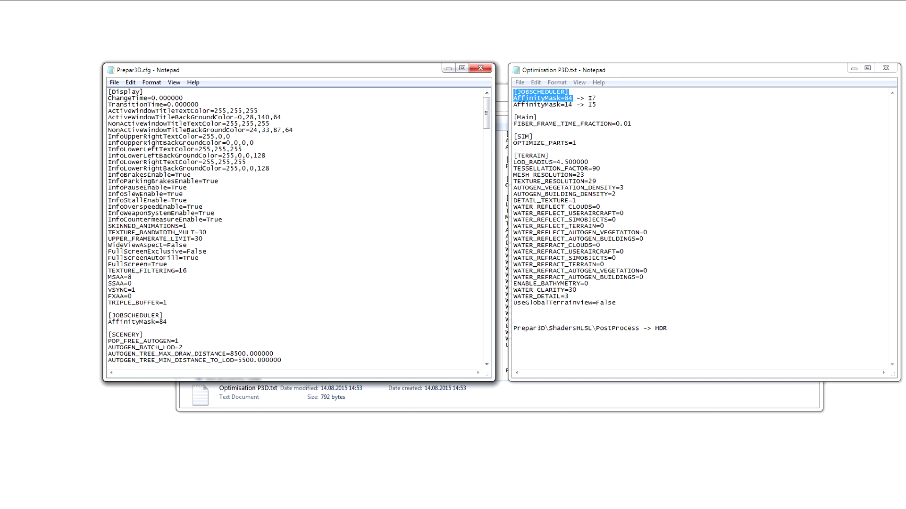
# Change the AffinityMask value in the [JOBSCHEDULER] section of Prepar3D.cfg to 14
pyautogui.click(163, 316)
pyautogui.press('BackSpace')
pyautogui.press('BackSpace')
pyautogui.write('14')
# Delete the added [JOBSCHEDULER] section and its AffinityMask line from Prepar3D.cfg
pyautogui.moveTo(167, 323); pyautogui.dragTo(52, 317)
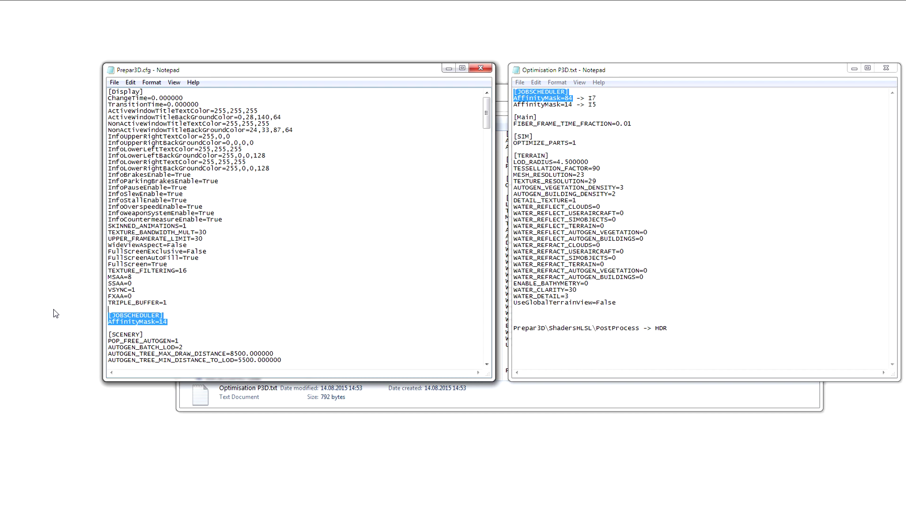
pyautogui.press('BackSpace')
pyautogui.press('BackSpace')
pyautogui.press('BackSpace')
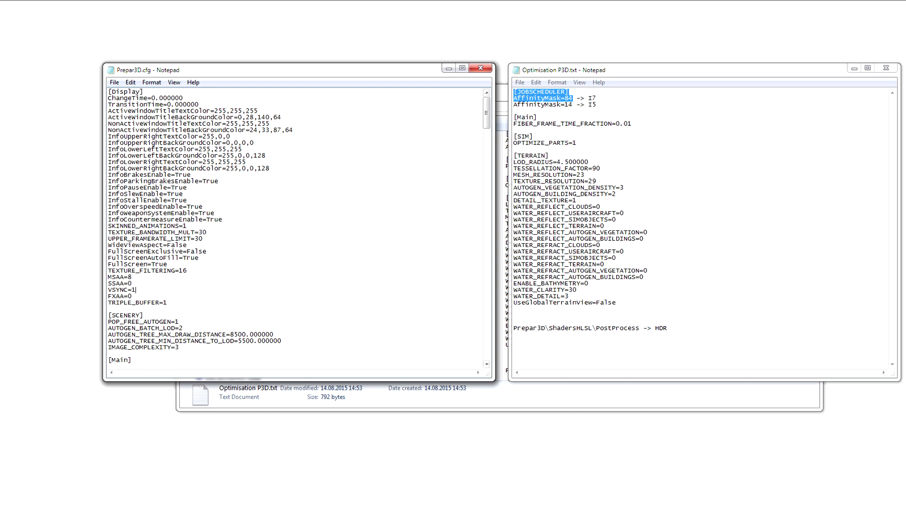
# Examine the FIBER_FRAME_TIME_FRACTION entry under [Main] and the OPTIMIZE_PARTS entry under [SIM] in Prepar3D.cfg
pyautogui.scroll(-3, 299, 226)
pyautogui.scroll(-2, 299, 225)
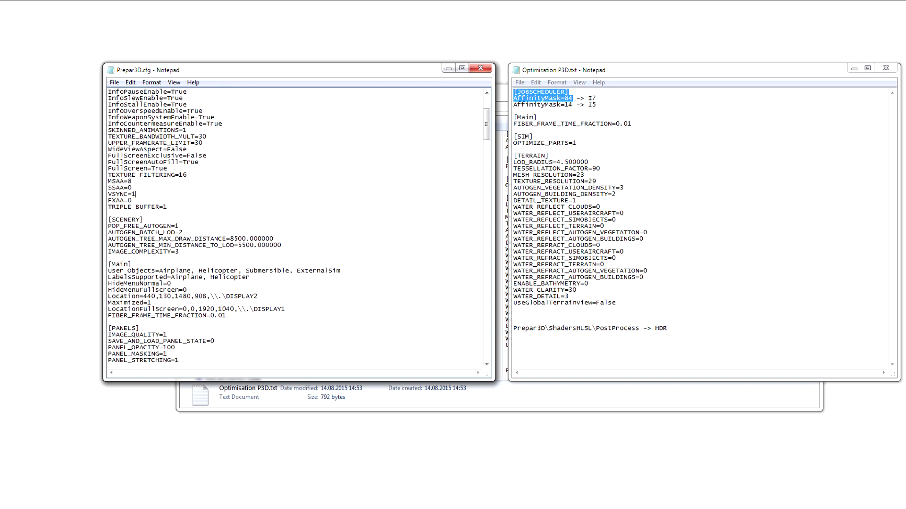
pyautogui.hotkey('shift', 'Home')
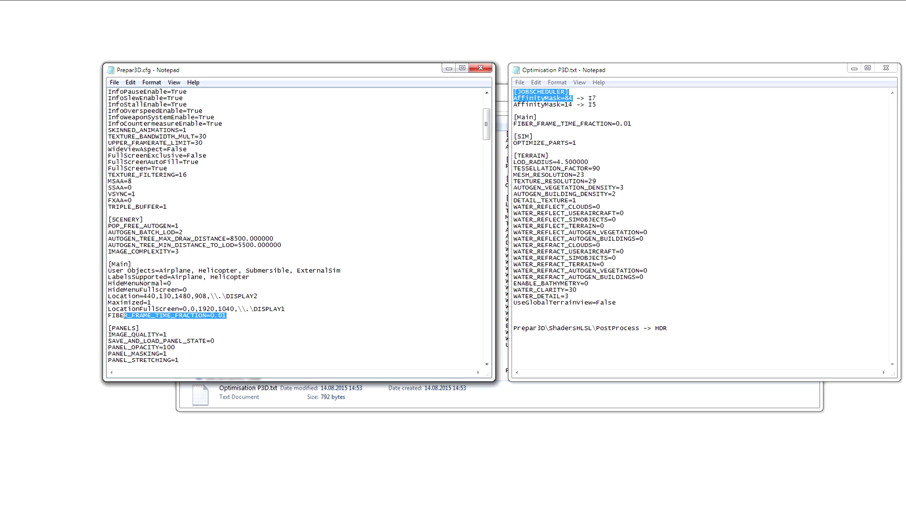
pyautogui.press('Down')
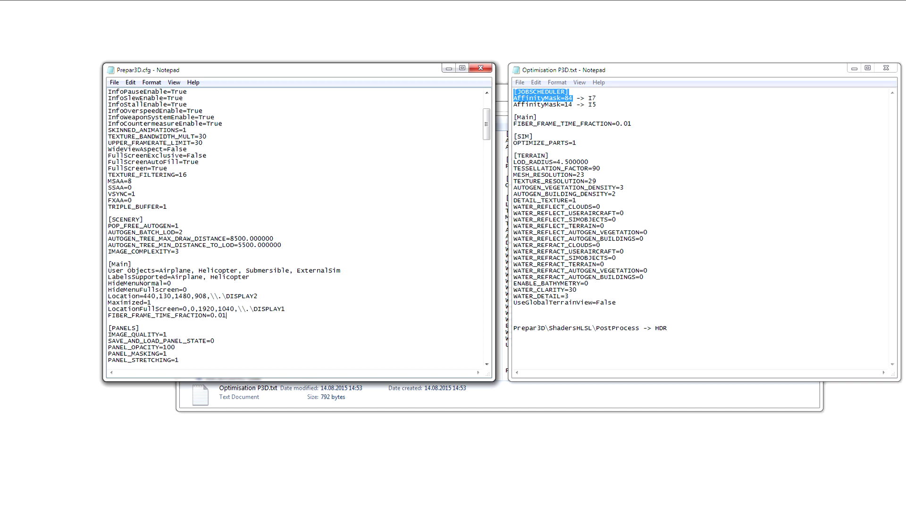
pyautogui.scroll(-20, 297, 226)
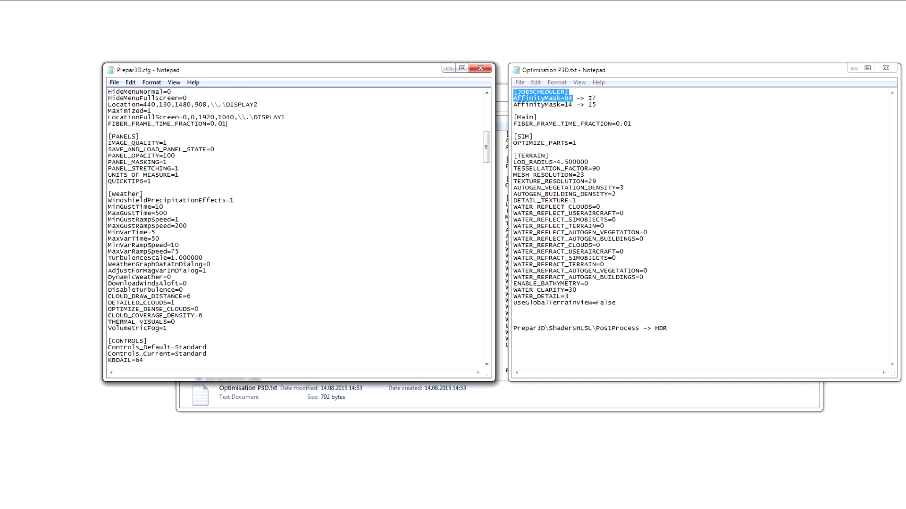
pyautogui.scroll(-20, 297, 226)
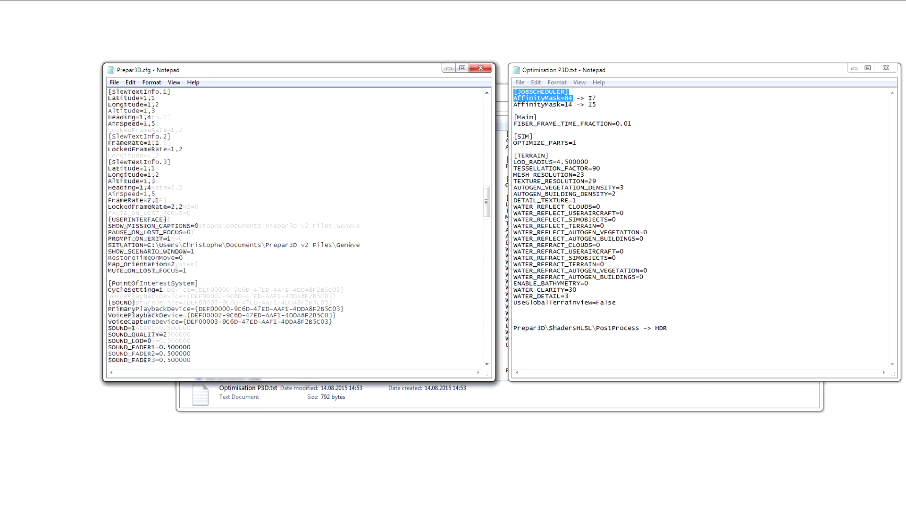
pyautogui.scroll(-20, 298, 226)
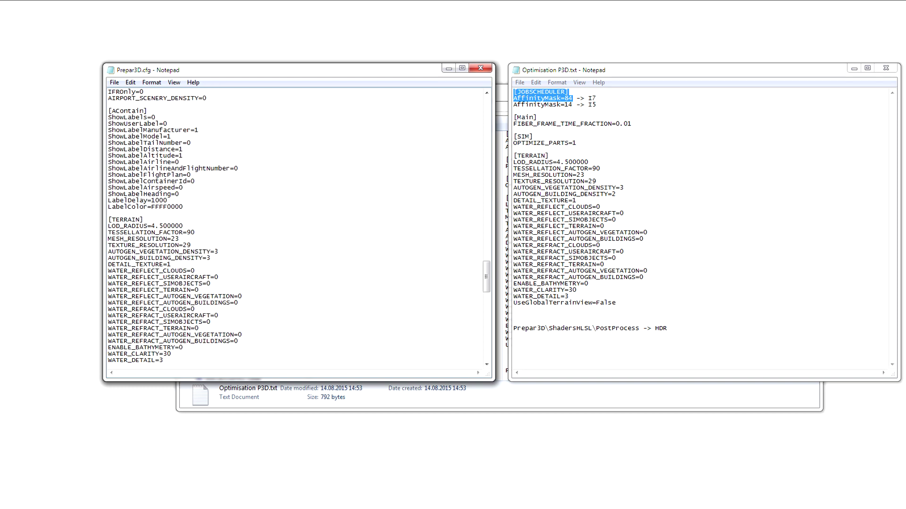
pyautogui.scroll(-8, 297, 226)
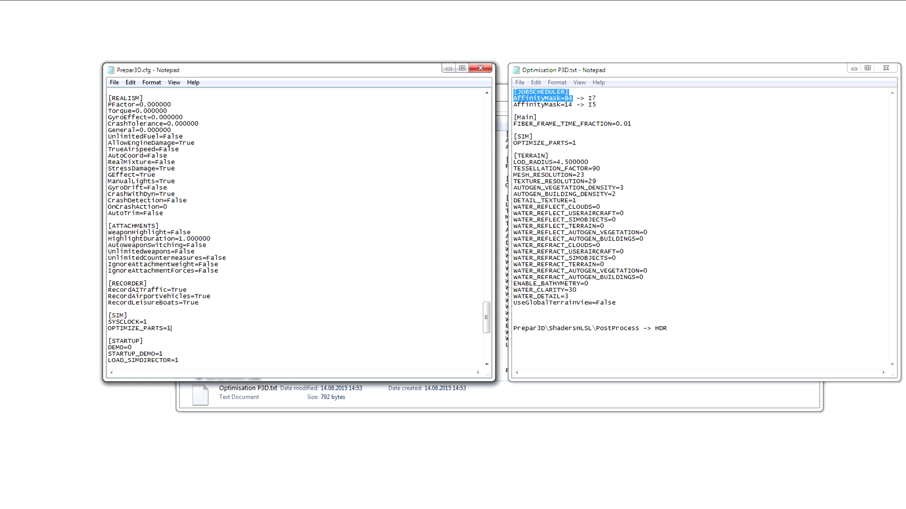
pyautogui.doubleClick(169, 328)
# Review the [TERRAIN] block in Optimisation P3D.txt and highlight its LOD_RADIUS line
pyautogui.moveTo(513, 156); pyautogui.dragTo(514, 309)
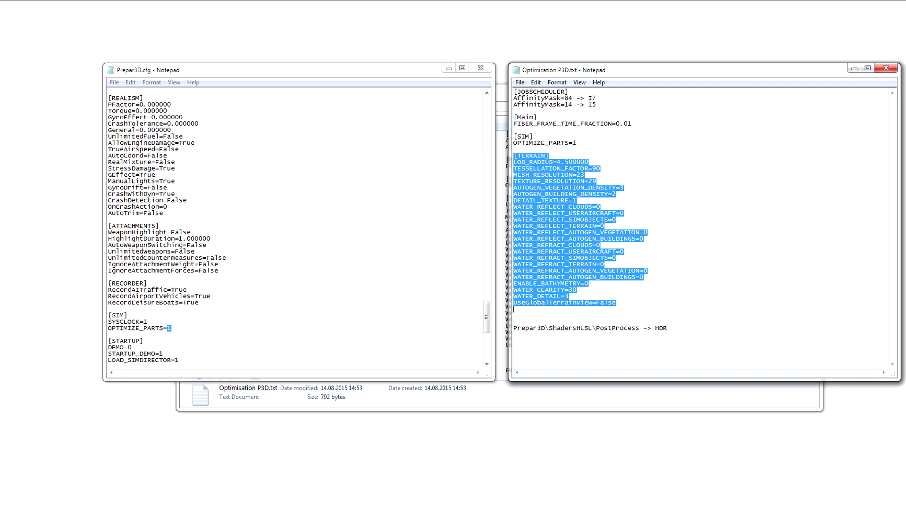
pyautogui.click(564, 226)
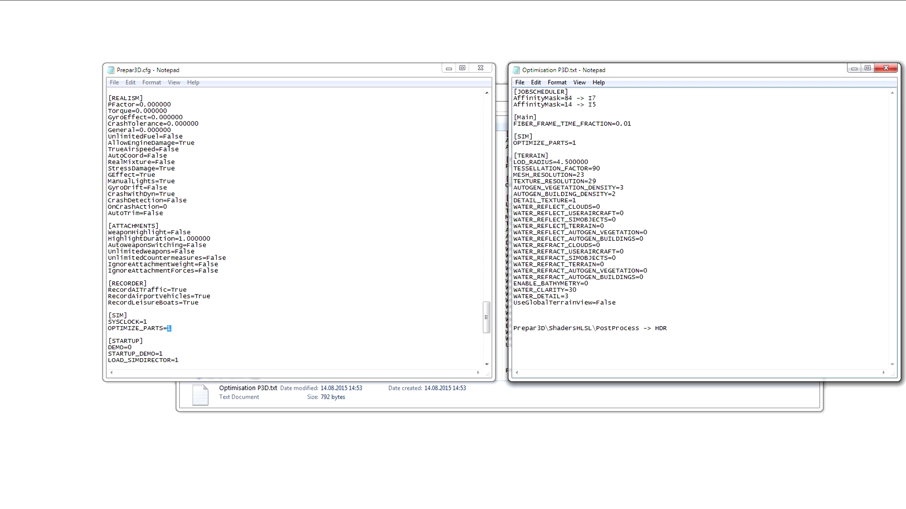
pyautogui.moveTo(589, 162); pyautogui.dragTo(514, 162)
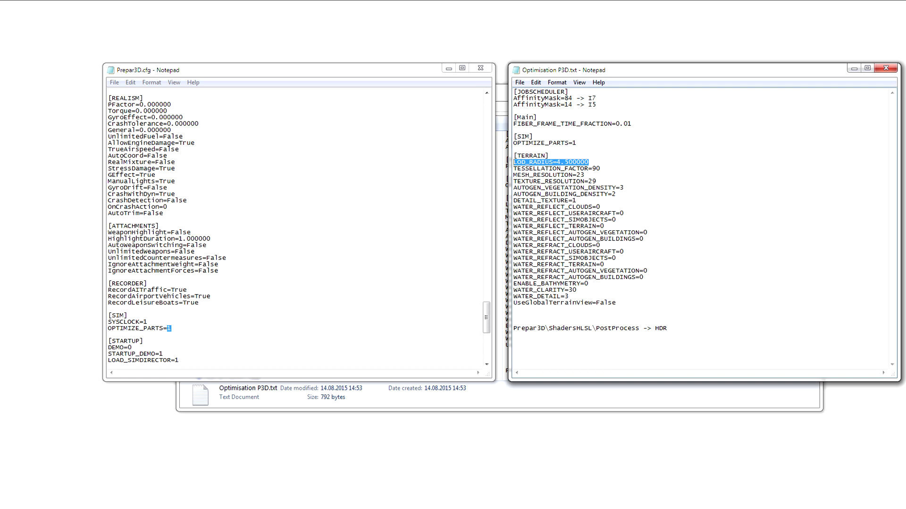
pyautogui.moveTo(589, 162); pyautogui.dragTo(513, 162)
# Close Prepar3D.cfg without saving the changes and minimize Optimisation P3D.txt
pyautogui.click(471, 142)
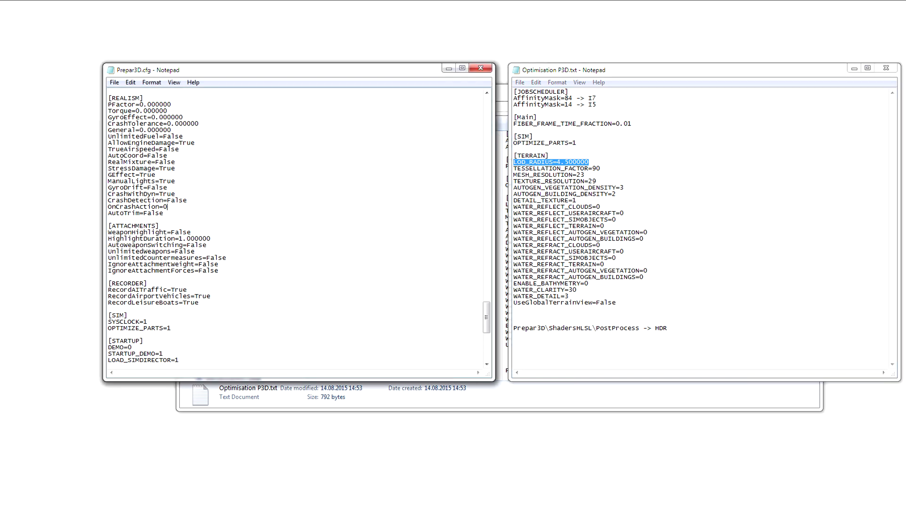
pyautogui.scroll(20, 472, 188)
pyautogui.scroll(15, 471, 189)
pyautogui.click(481, 68)
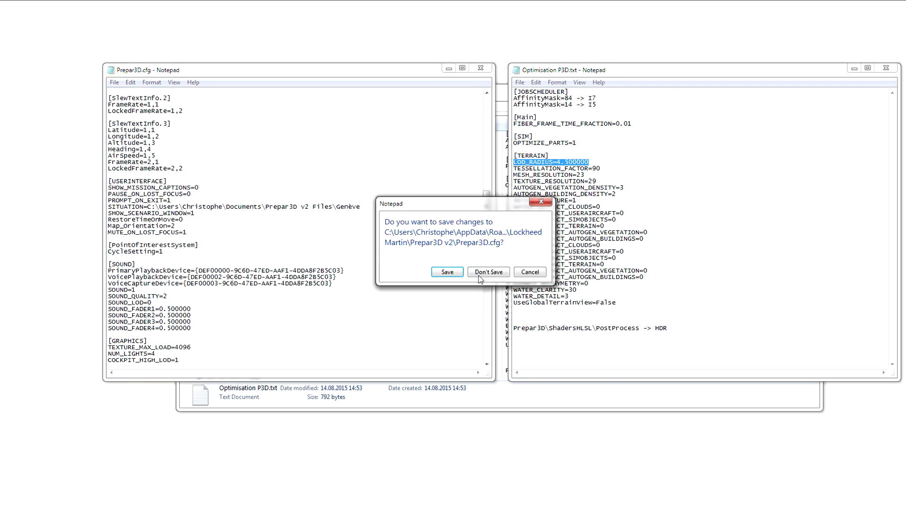
pyautogui.click(487, 272)
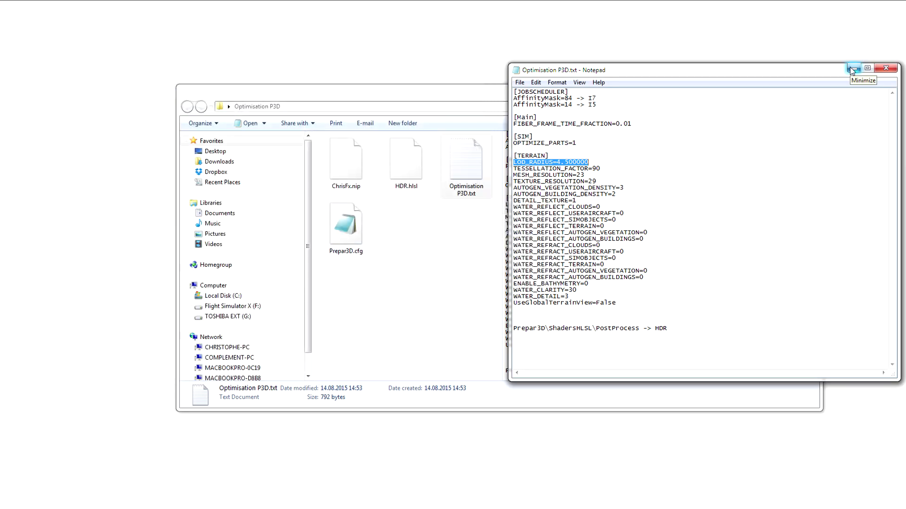
pyautogui.click(852, 70)
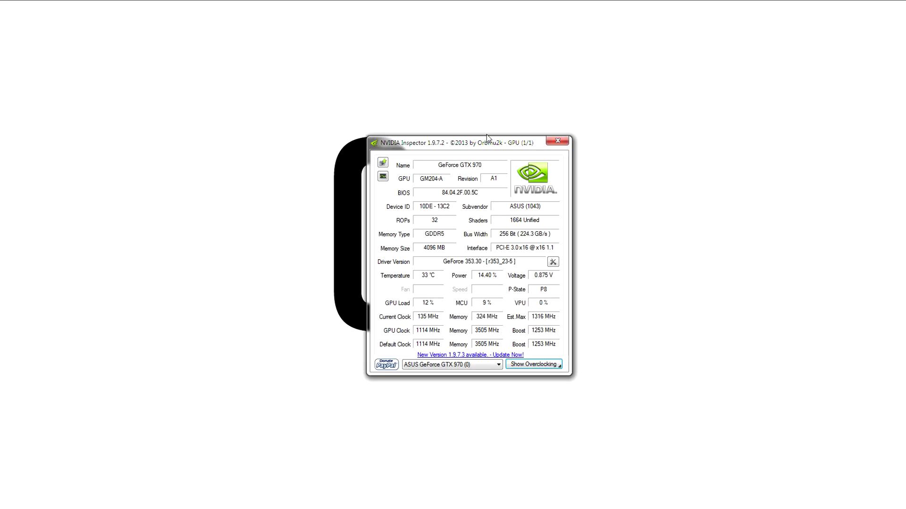
# Switch to NVIDIA Inspector and load the Prepar3D profile in its profile settings
pyautogui.moveTo(480, 139); pyautogui.dragTo(452, 140)
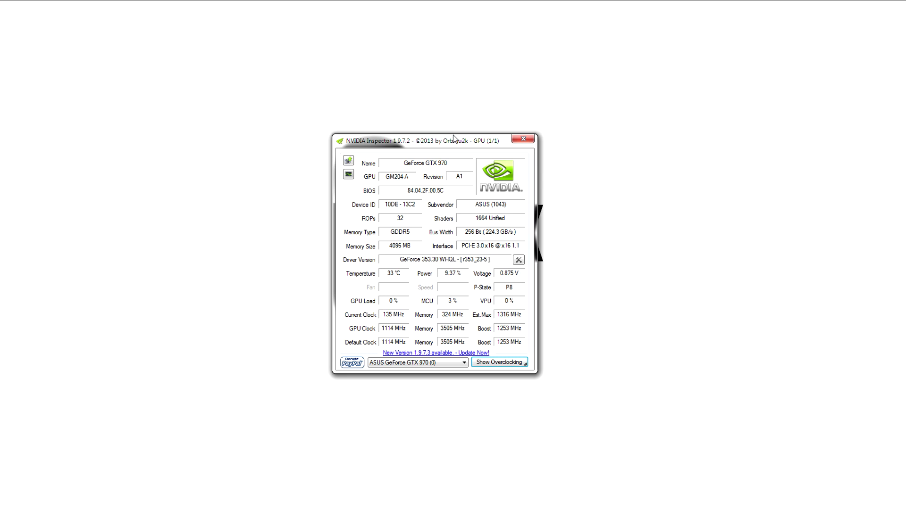
pyautogui.moveTo(453, 138); pyautogui.dragTo(464, 121)
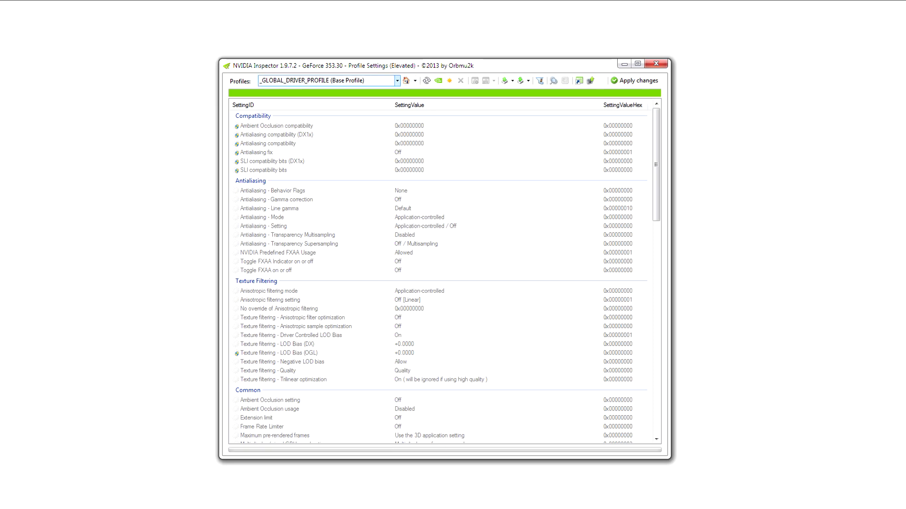
pyautogui.write('pre')
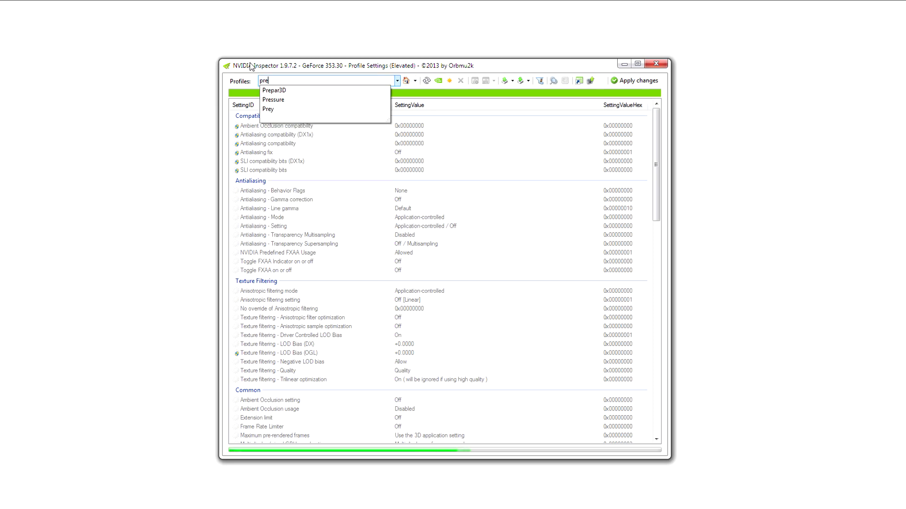
pyautogui.click(274, 90)
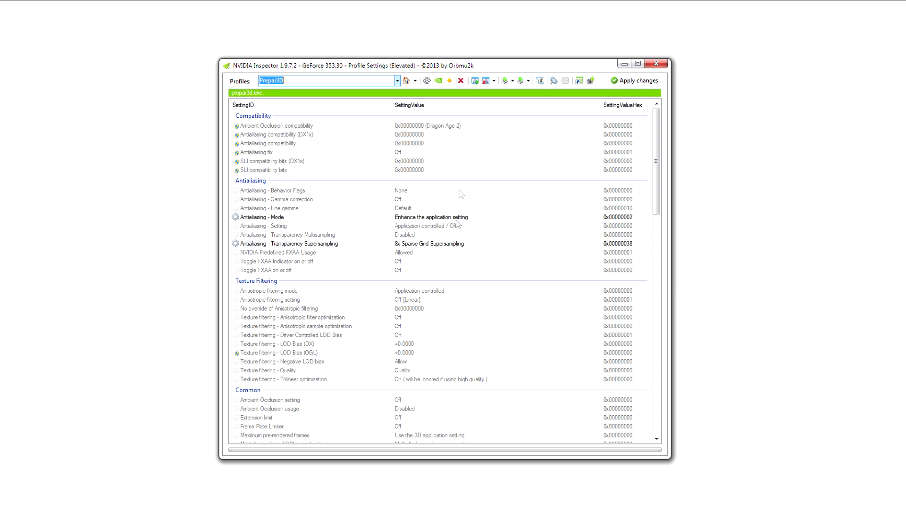
# Import the ChrisFx.nip profile from the desktop's Optimisation P3D folder into NVIDIA Inspector and close the profile settings
pyautogui.click(524, 85)
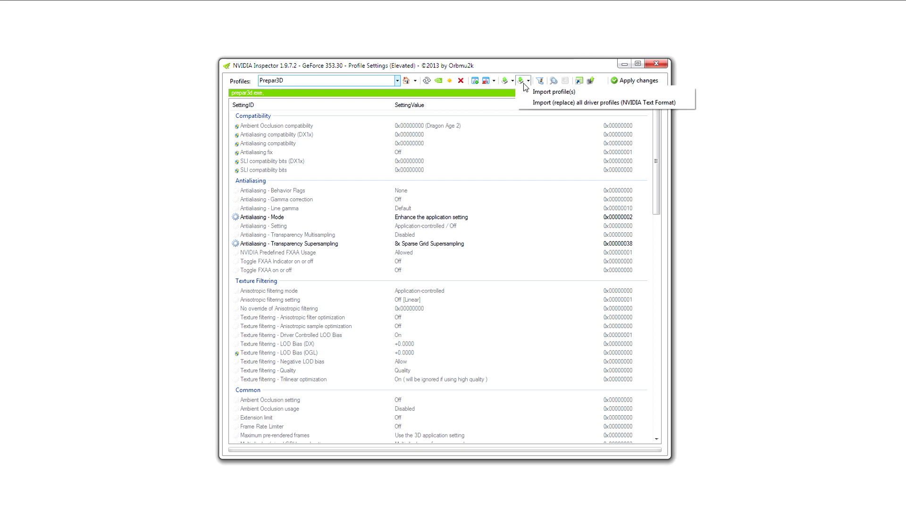
pyautogui.click(550, 91)
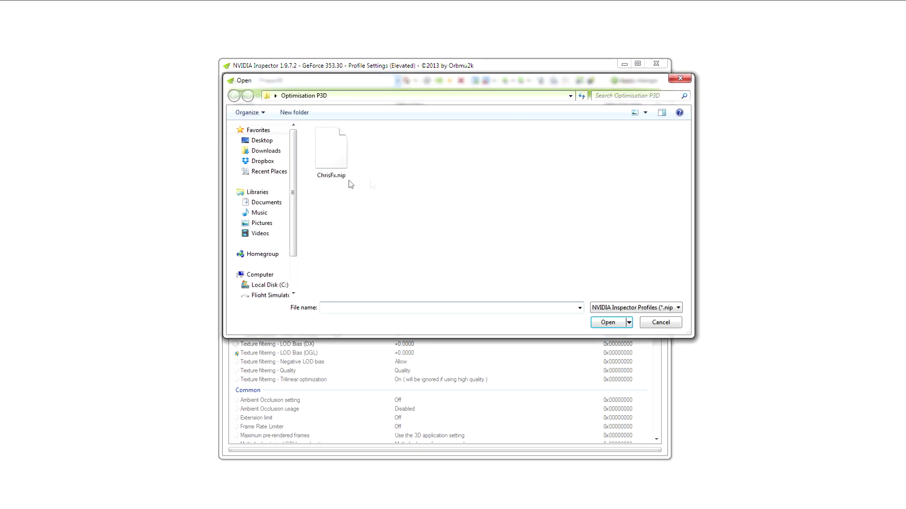
pyautogui.click(262, 142)
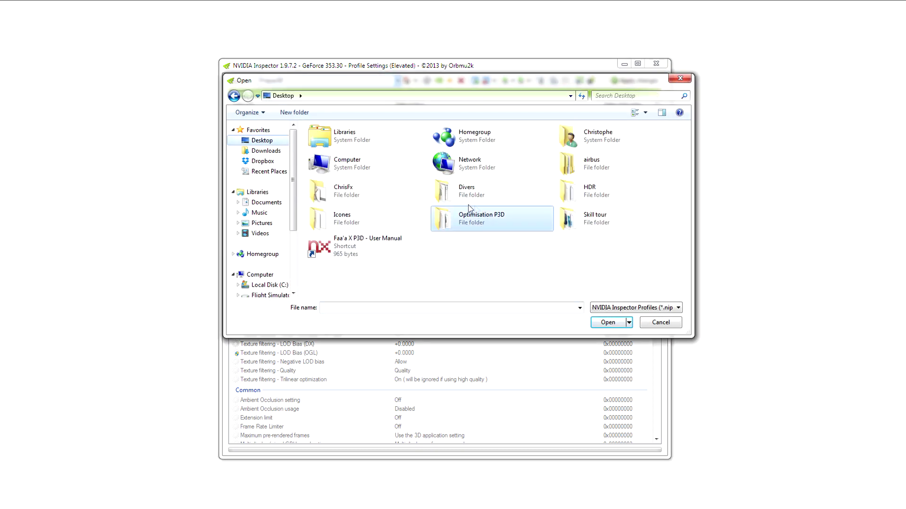
pyautogui.doubleClick(503, 219)
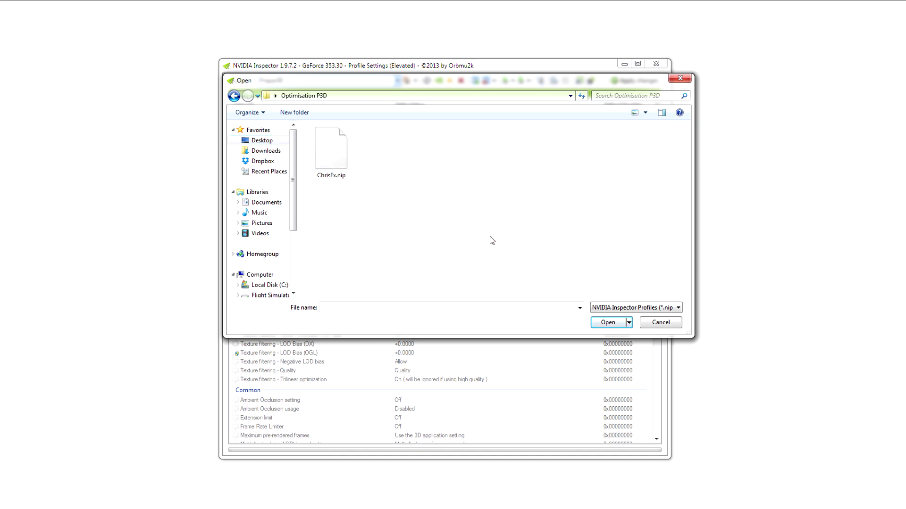
pyautogui.doubleClick(337, 142)
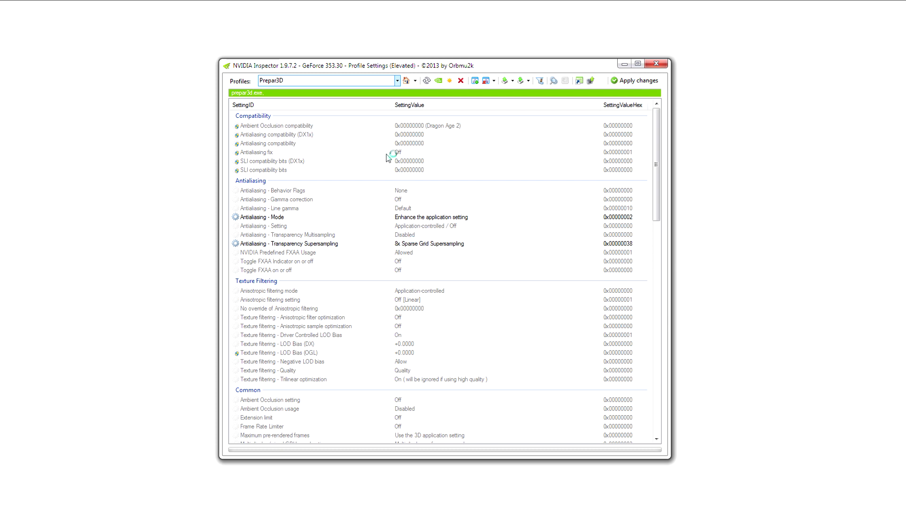
pyautogui.click(511, 294)
pyautogui.click(663, 63)
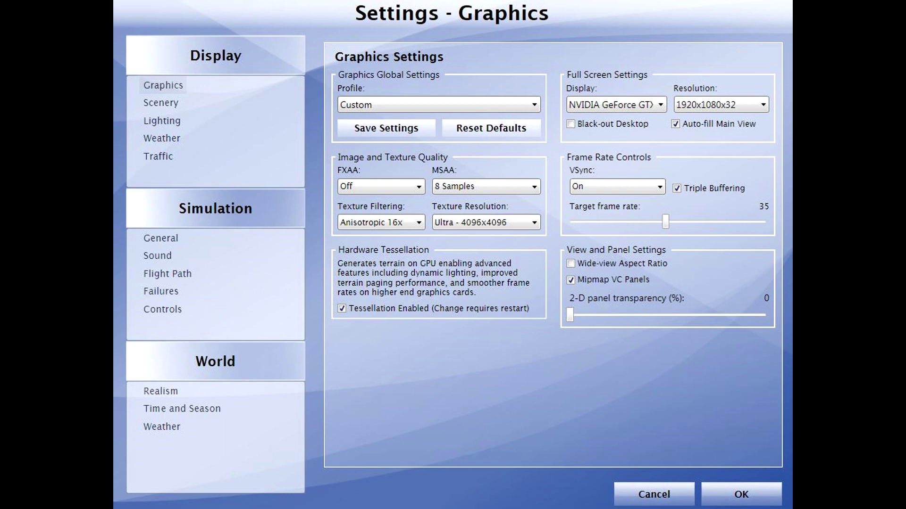
# Review the Scenery, Lighting, Weather and Traffic display settings in Prepar3D
pyautogui.click(161, 102)
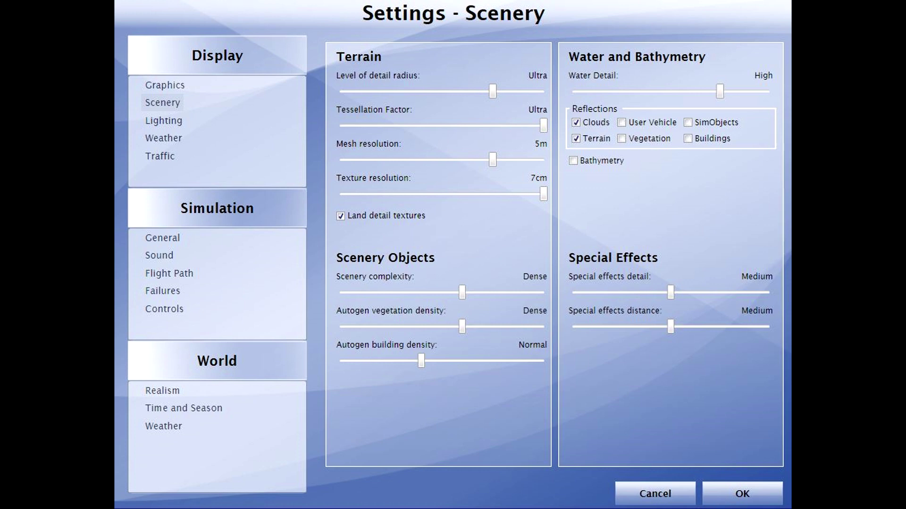
pyautogui.click(163, 121)
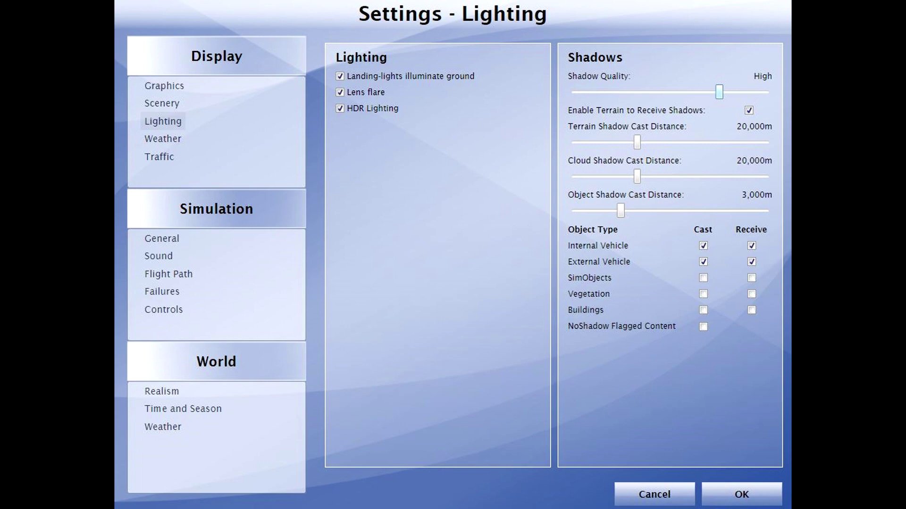
pyautogui.click(162, 139)
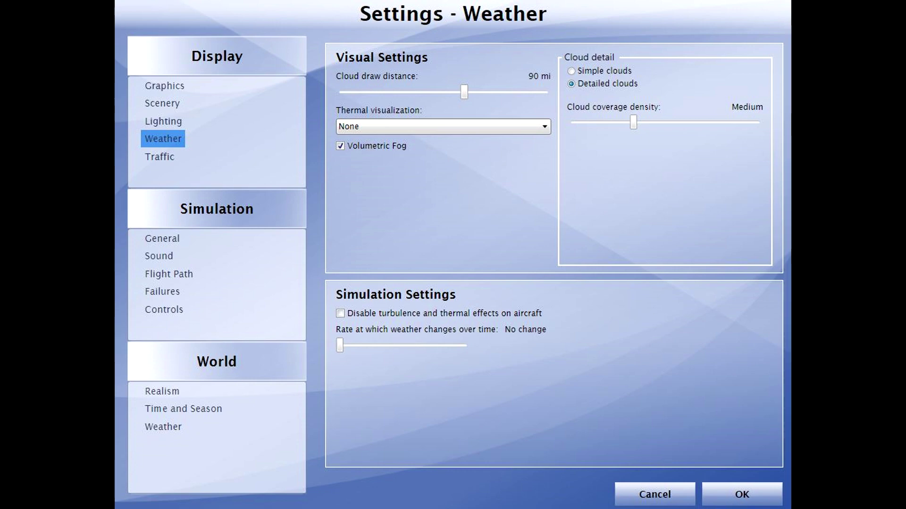
pyautogui.click(160, 156)
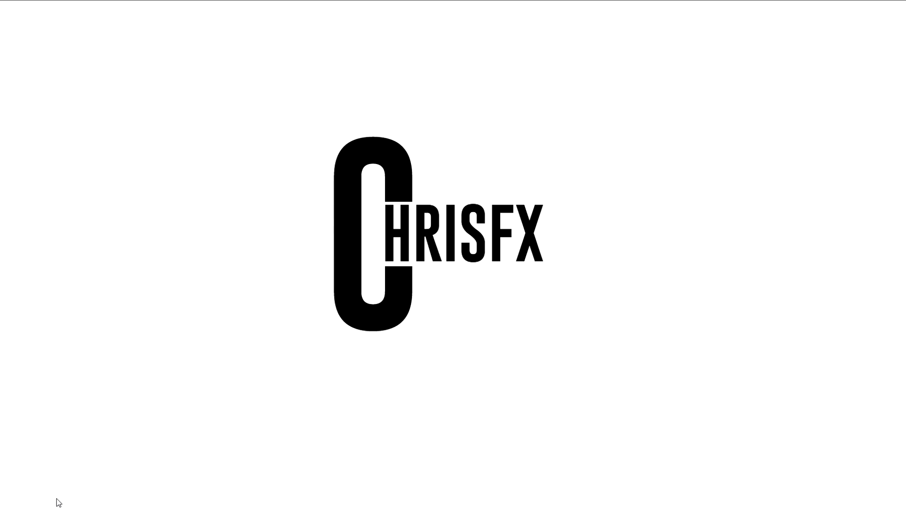
# Switch to Windows Explorer and bring up the Optimisation P3D folder that holds HDR.hlsl
pyautogui.moveTo(58, 502)
pyautogui.click(245, 481)
pyautogui.moveTo(397, 113); pyautogui.dragTo(510, 82)
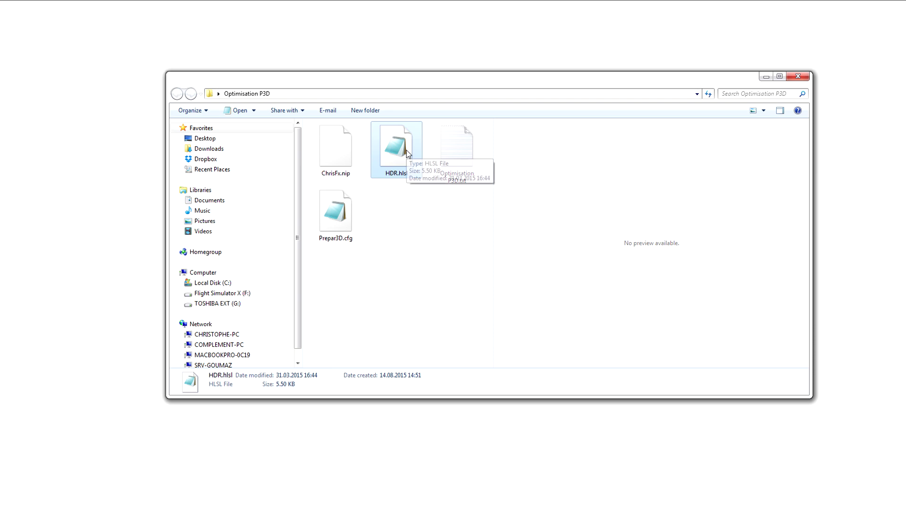
# Open P3D\ShadersHLSL\PostProcess on the Flight Simulator X (F:) drive in a second window beside the Optimisation P3D folder
pyautogui.click(10, 507)
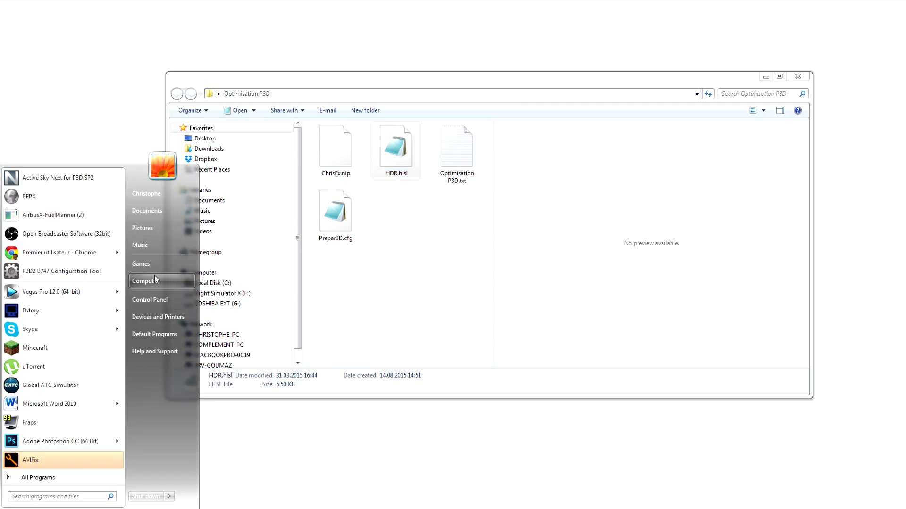
pyautogui.click(146, 280)
pyautogui.doubleClick(480, 163)
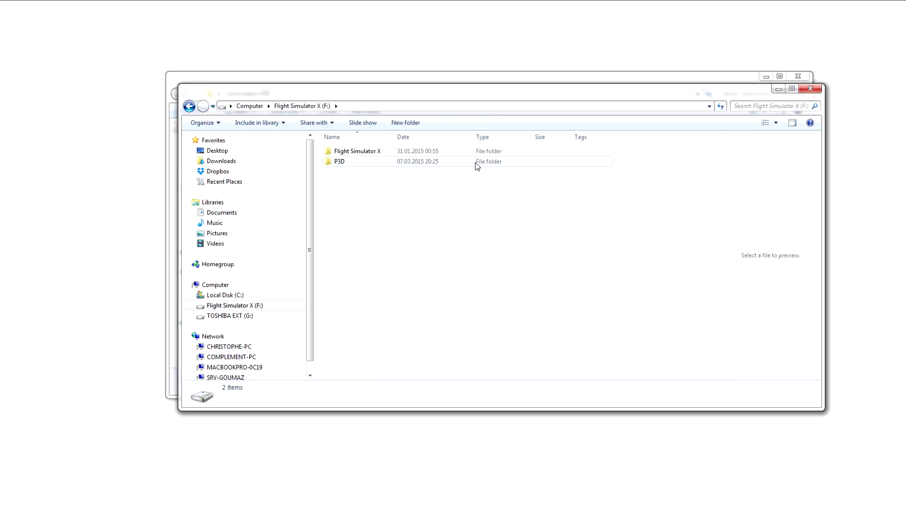
pyautogui.doubleClick(426, 162)
pyautogui.moveTo(248, 96); pyautogui.dragTo(504, 97)
pyautogui.scroll(-12, 628, 222)
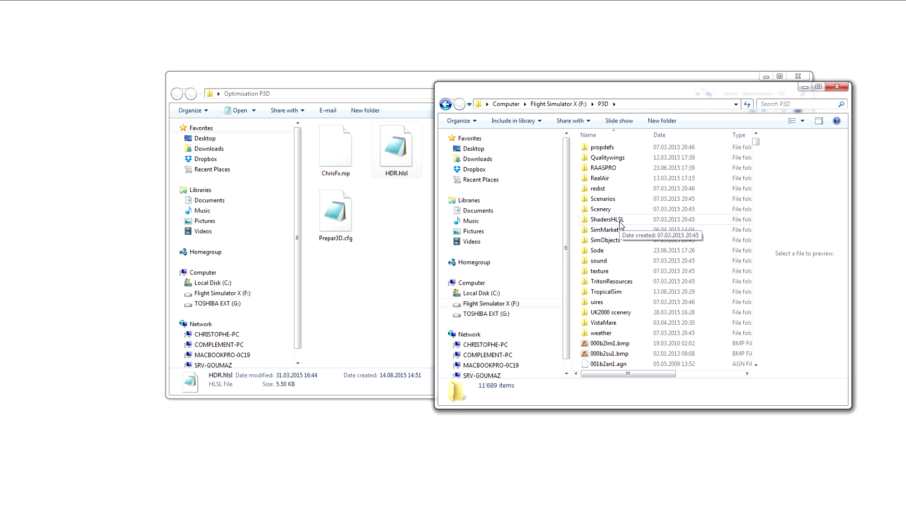
pyautogui.doubleClick(607, 219)
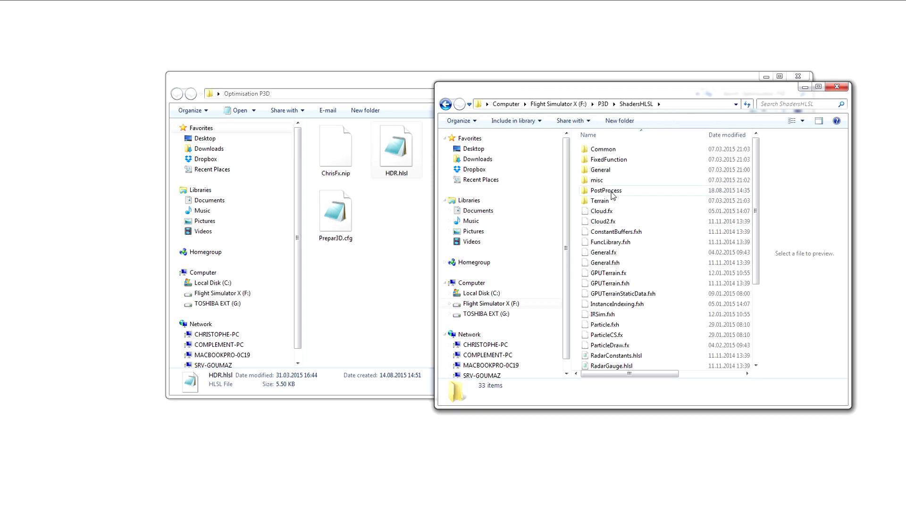
pyautogui.doubleClick(606, 191)
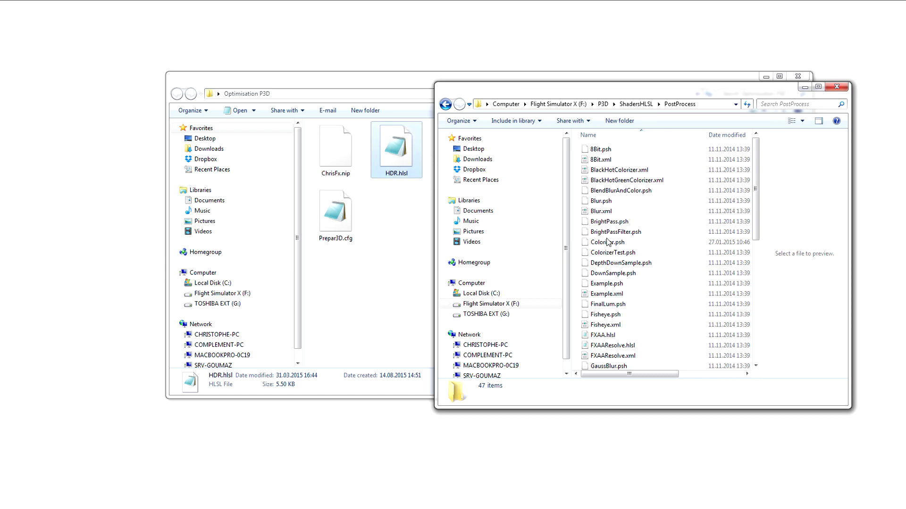
# Locate HDR.hlsl in the PostProcess folder and replace it with the copy from Optimisation P3D
pyautogui.click(670, 284)
pyautogui.scroll(-7, 672, 285)
pyautogui.scroll(-2, 672, 285)
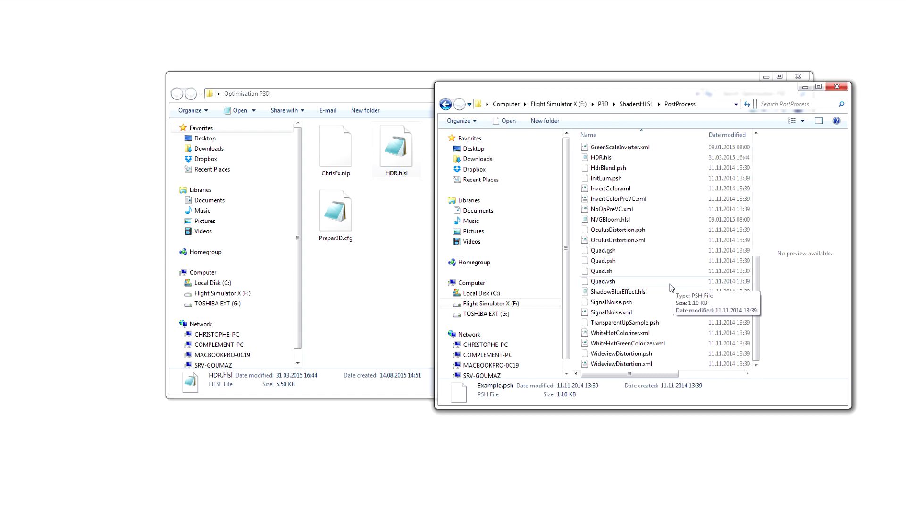
pyautogui.scroll(2, 643, 269)
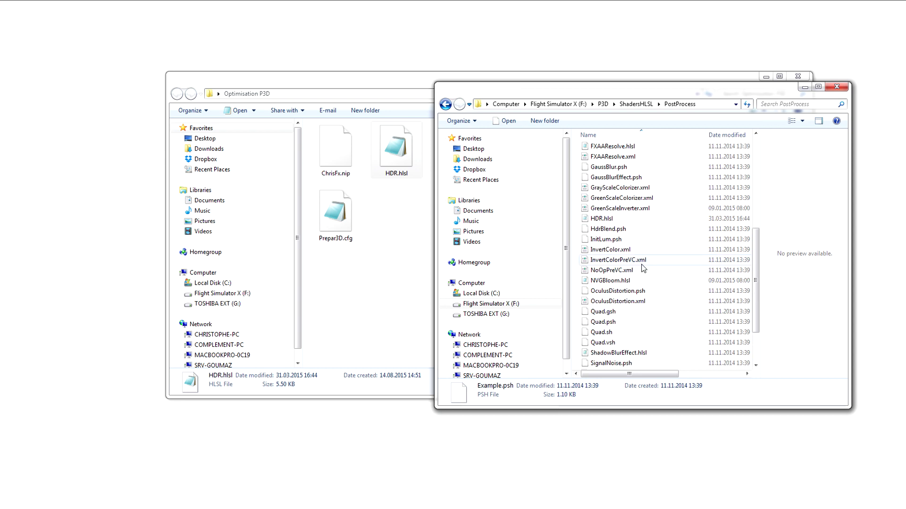
pyautogui.click(614, 220)
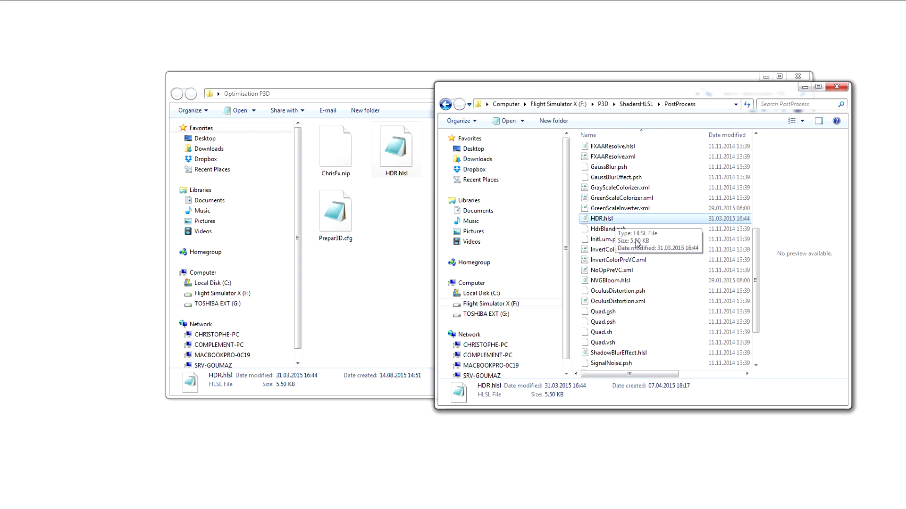
pyautogui.moveTo(676, 374)
pyautogui.mouseDown()
pyautogui.moveTo(733, 377)
pyautogui.moveTo(677, 375)
pyautogui.mouseUp()
pyautogui.moveTo(395, 148); pyautogui.dragTo(690, 286)
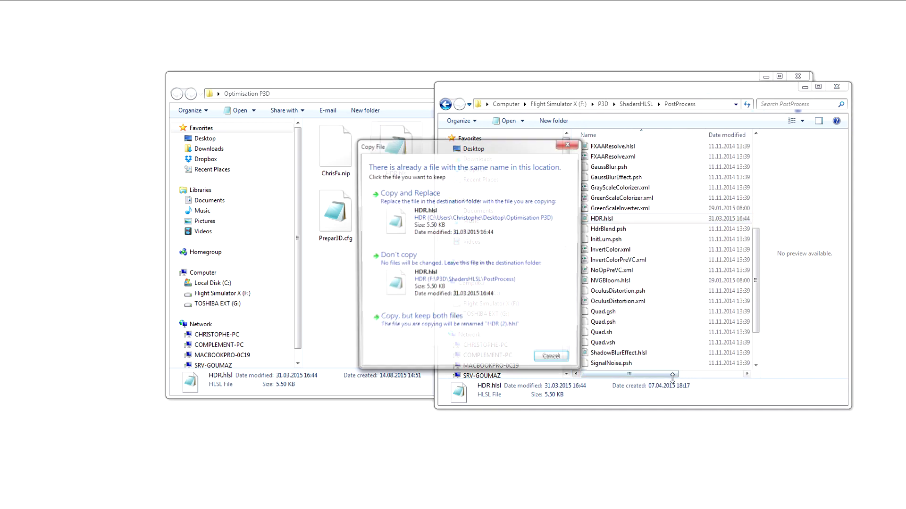
pyautogui.click(411, 186)
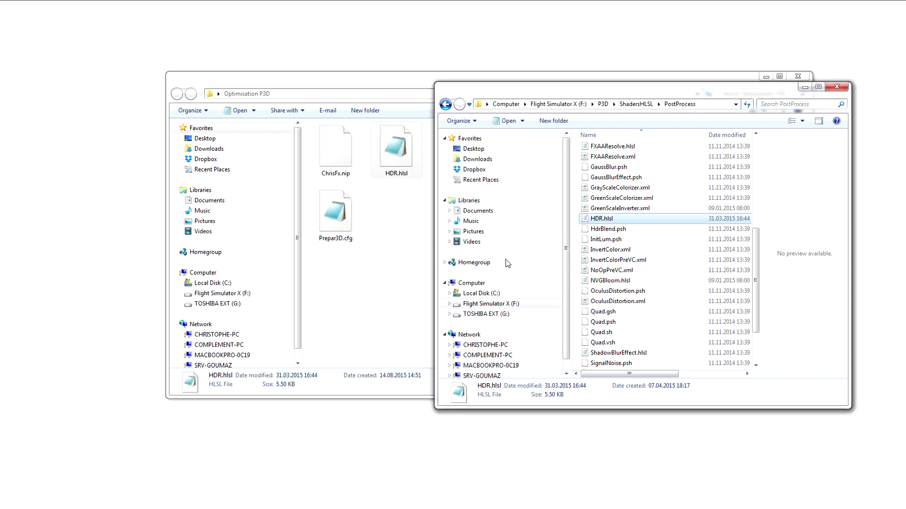
# Open Prepar3D.cfg from the Lockheed Martin\Prepar3D v2 folder under the user's AppData\Roaming on Local Disk (C:)
pyautogui.click(500, 296)
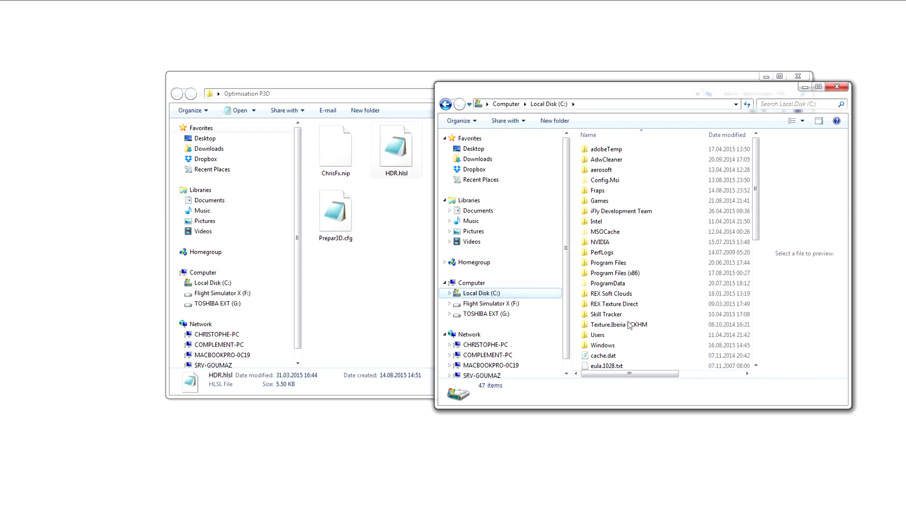
pyautogui.doubleClick(598, 336)
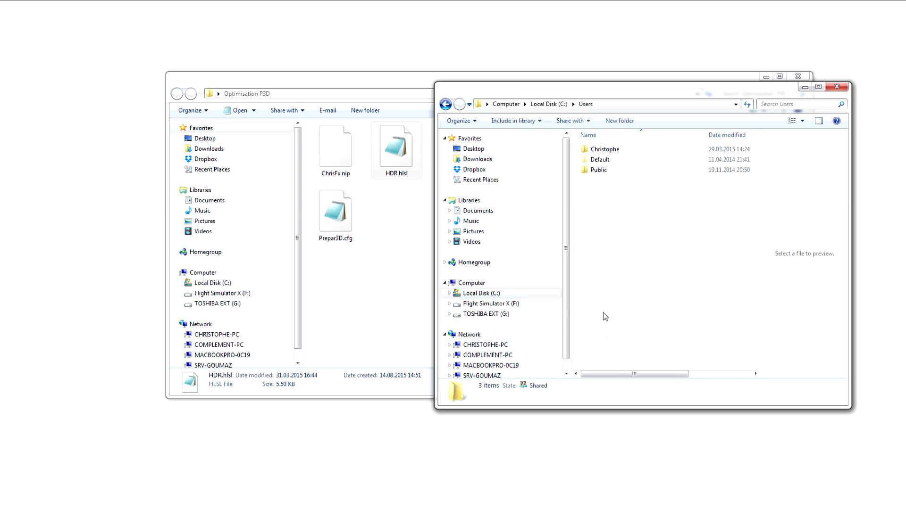
pyautogui.doubleClick(603, 149)
pyautogui.doubleClick(602, 170)
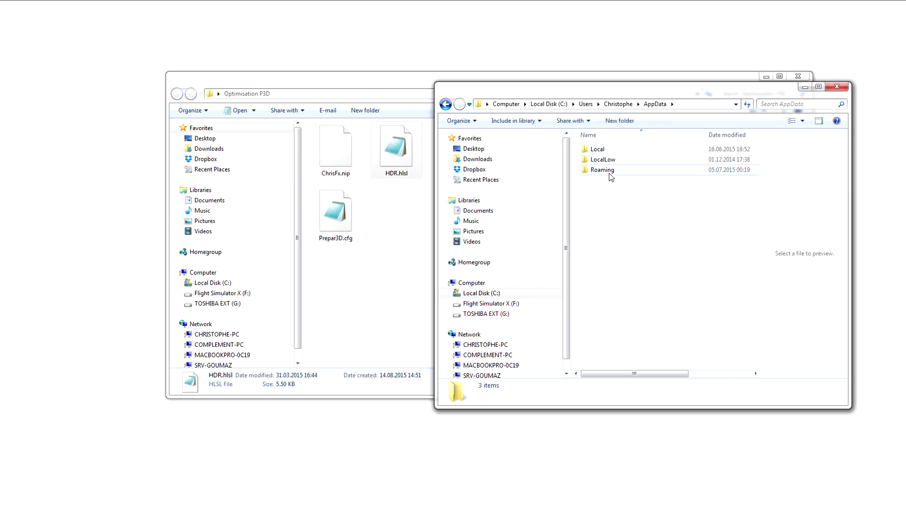
pyautogui.doubleClick(609, 177)
pyautogui.scroll(-3, 626, 314)
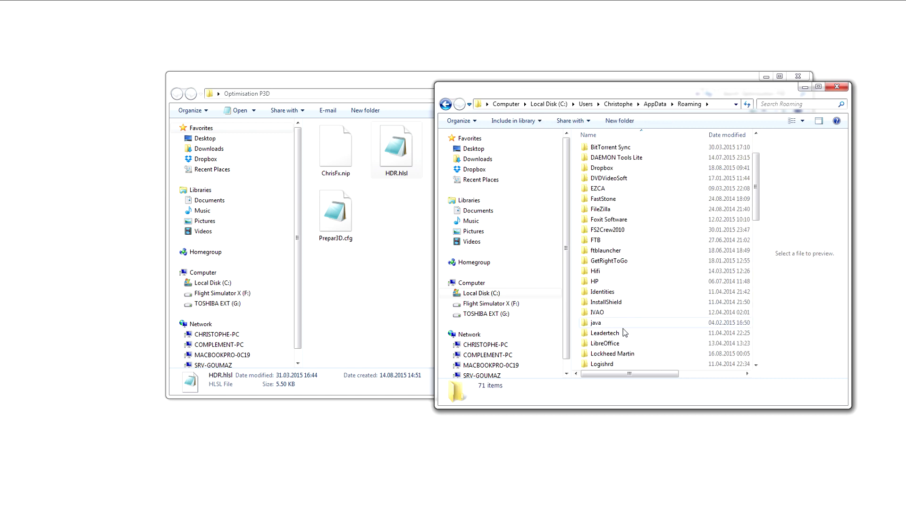
pyautogui.doubleClick(613, 322)
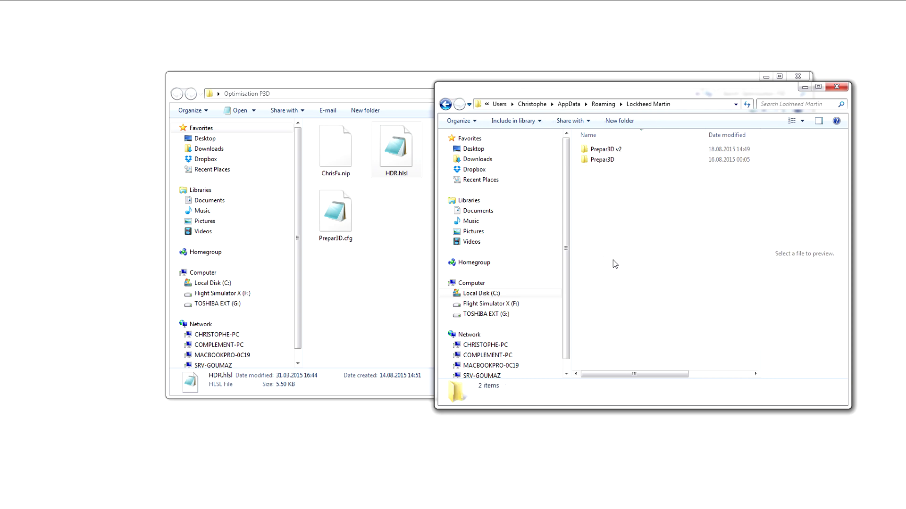
pyautogui.doubleClick(606, 149)
pyautogui.scroll(-2, 627, 339)
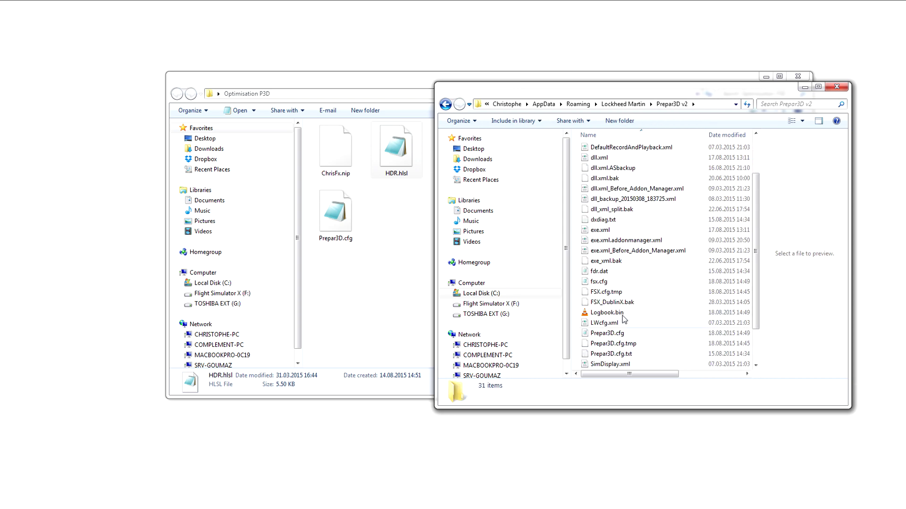
pyautogui.doubleClick(609, 334)
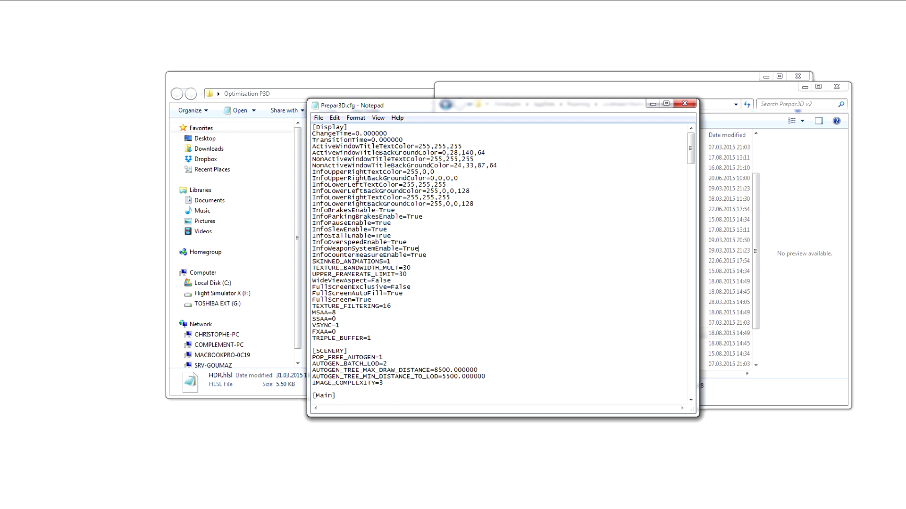
# Search Prepar3D.cfg for "bloom", highlight the whole BLOOM_LEVEL line under [GRAPHICS], and close the file
pyautogui.hotkey('ctrl', 'f')
pyautogui.write('bl')
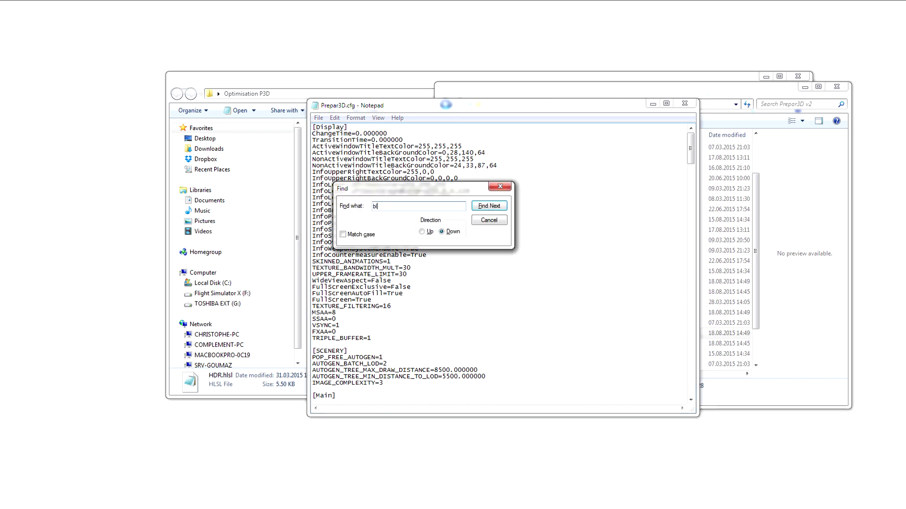
pyautogui.write('oom')
pyautogui.press('Return')
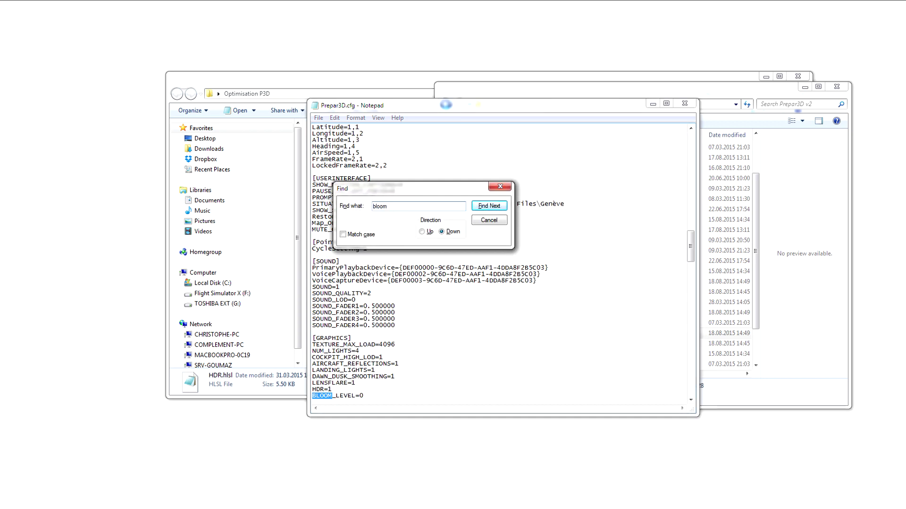
pyautogui.click(500, 186)
pyautogui.press('Home')
pyautogui.hotkey('shift', 'End')
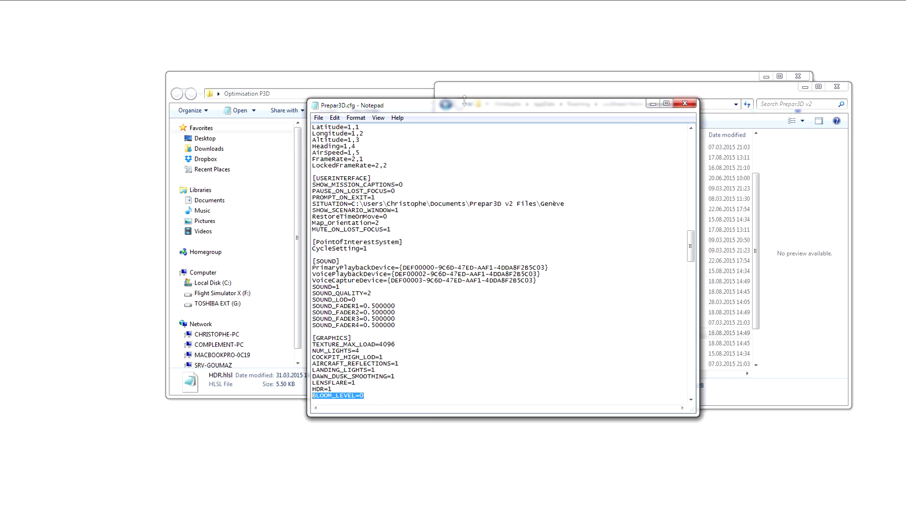
pyautogui.click(688, 105)
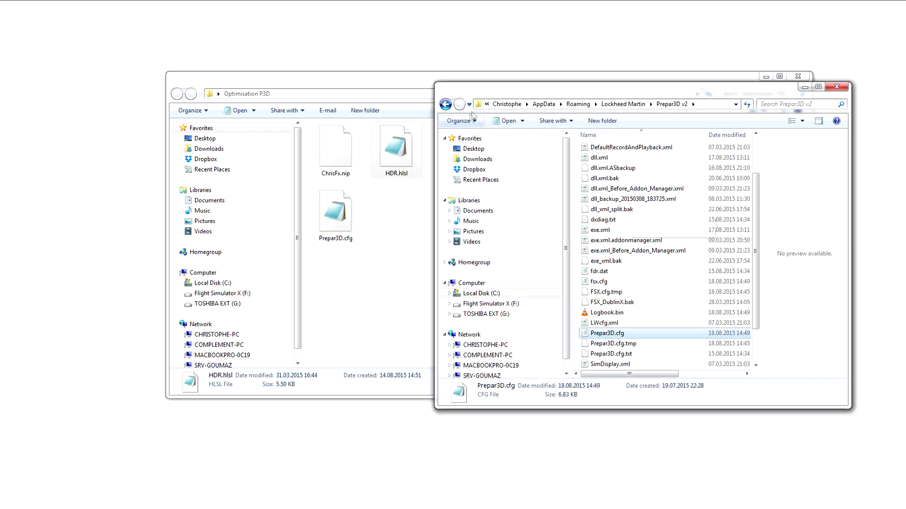
# Go back to the user's AppData folder, open Local\Lockheed Martin\Prepar3D v2, and select its Shaders folder
pyautogui.click(444, 105)
pyautogui.click(443, 106)
pyautogui.click(443, 106)
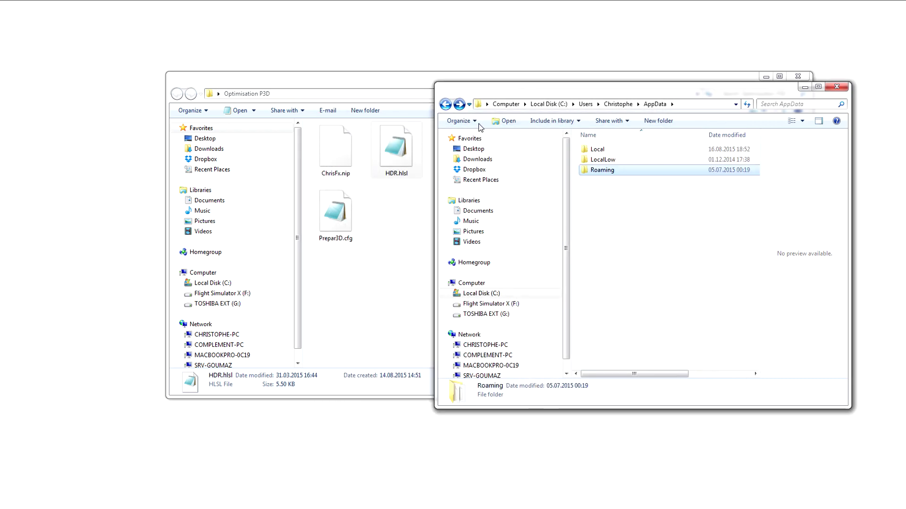
pyautogui.doubleClick(606, 150)
pyautogui.scroll(-4, 646, 278)
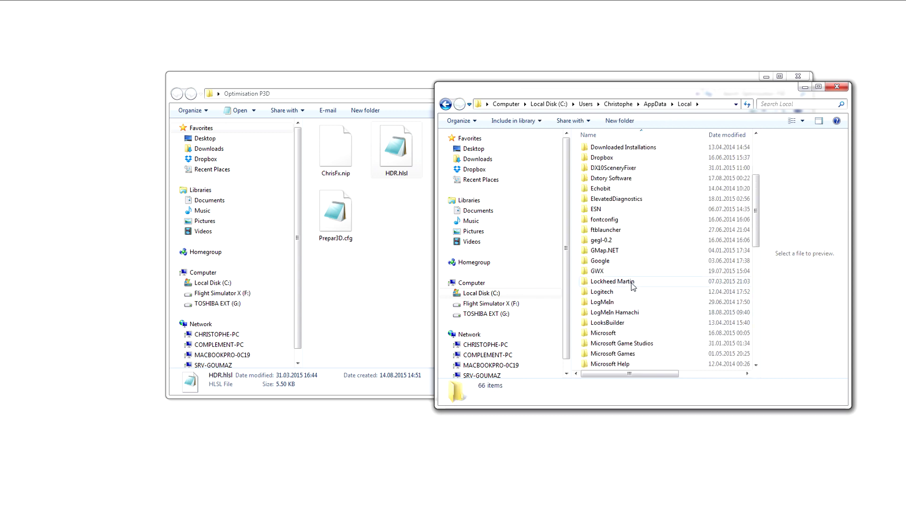
pyautogui.doubleClick(633, 283)
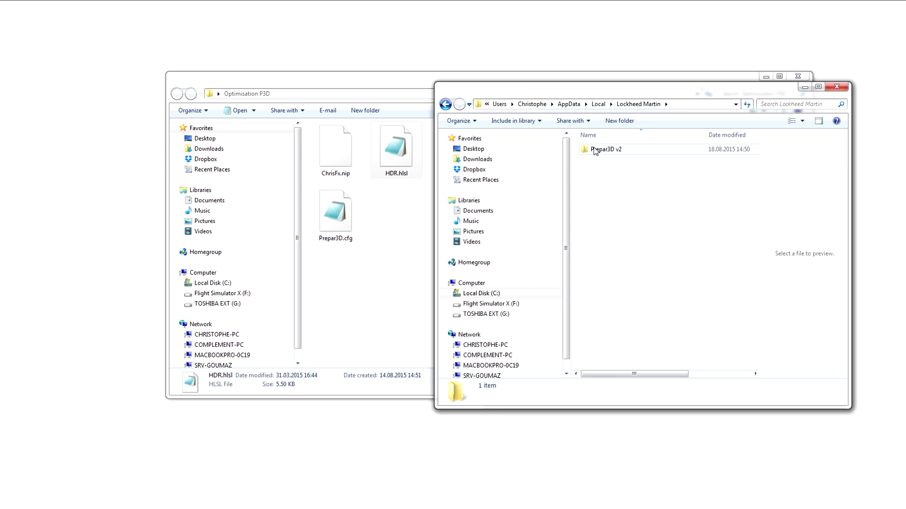
pyautogui.doubleClick(595, 150)
pyautogui.click(617, 163)
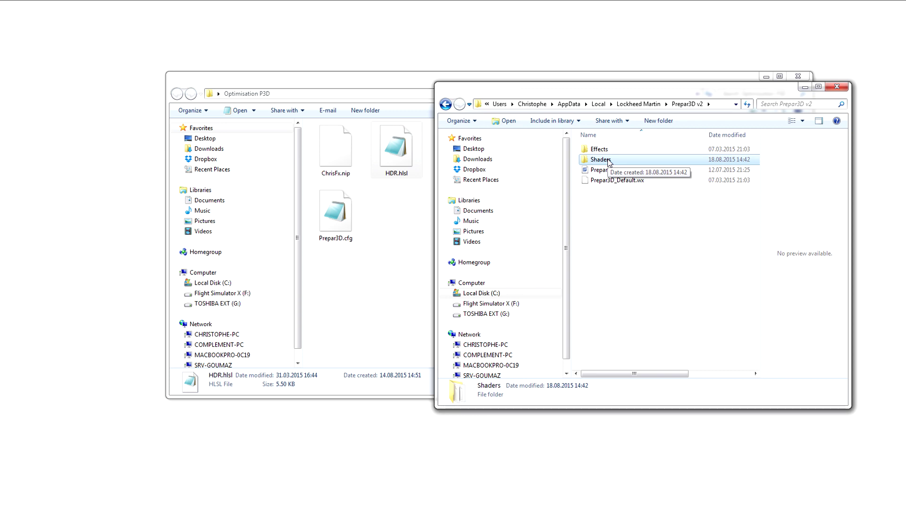
# Examine the cached shader files in the Shaders folder, then return to Prepar3D v2 with the Shaders folder selected
pyautogui.doubleClick(608, 162)
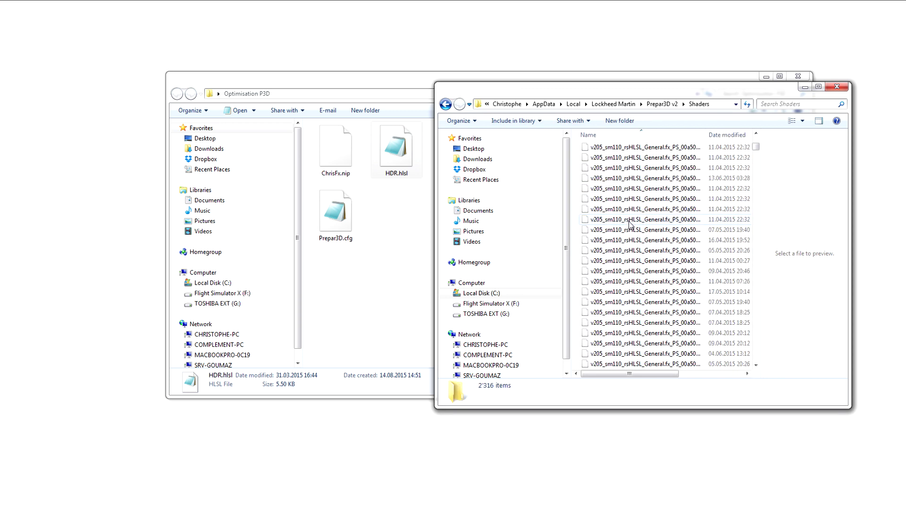
pyautogui.scroll(-15, 630, 238)
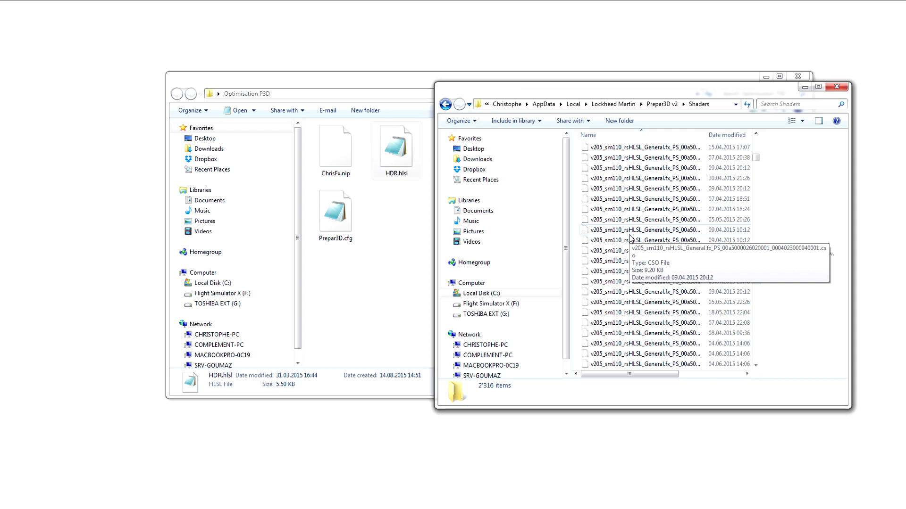
pyautogui.click(445, 105)
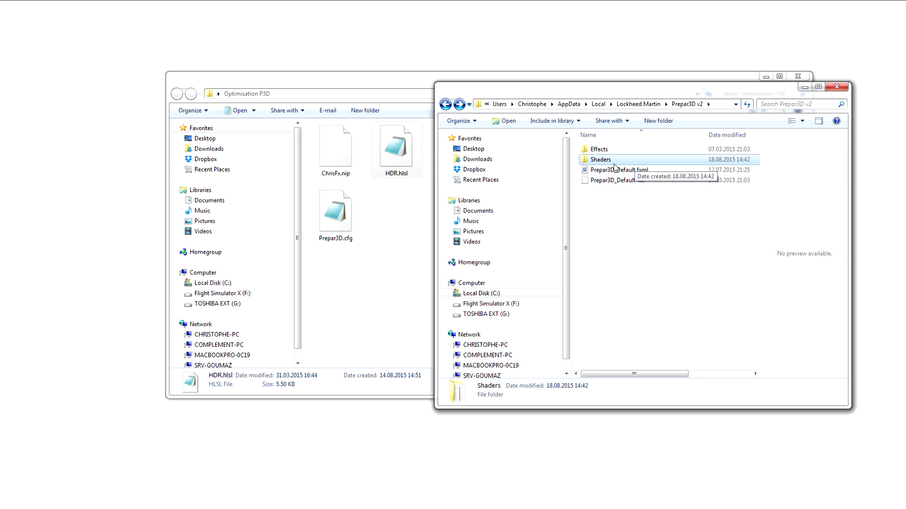
pyautogui.click(617, 163)
pyautogui.click(650, 165)
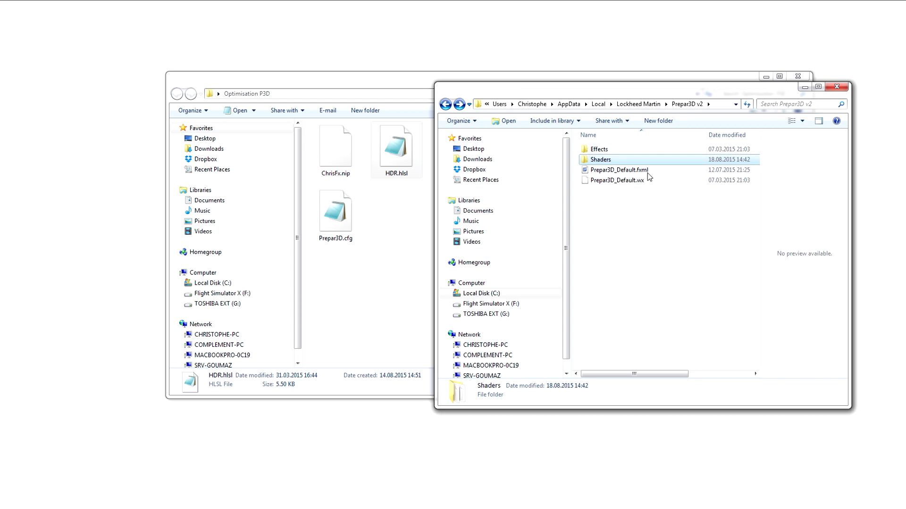
# Close the Prepar3D v2 and Optimisation P3D folder windows
pyautogui.moveTo(691, 92); pyautogui.dragTo(453, 100)
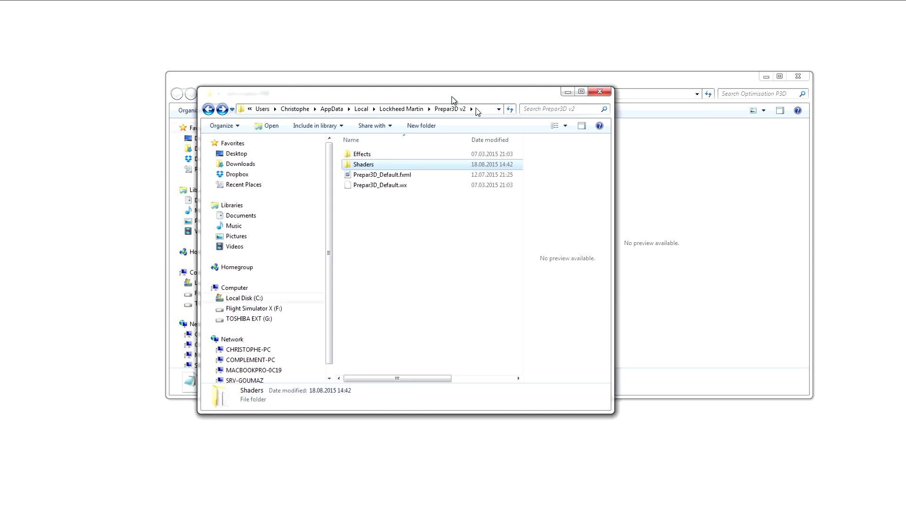
pyautogui.click(600, 93)
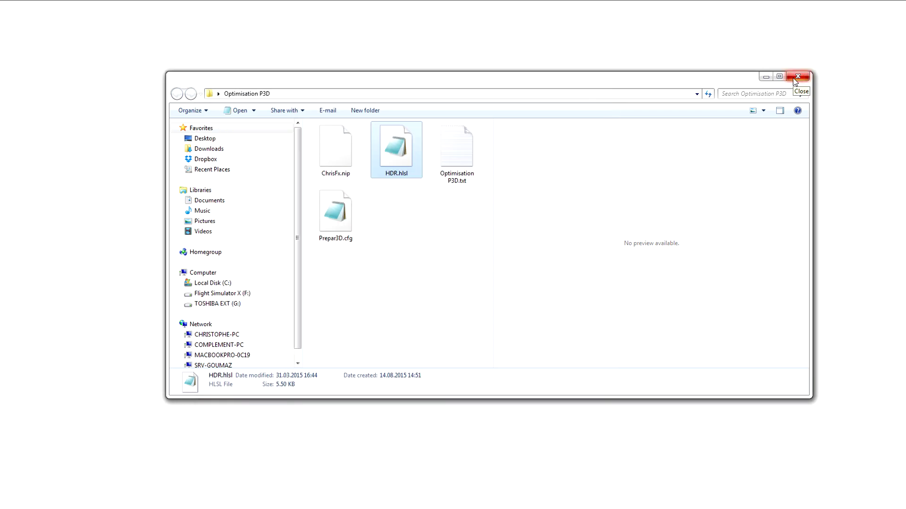
pyautogui.click(797, 78)
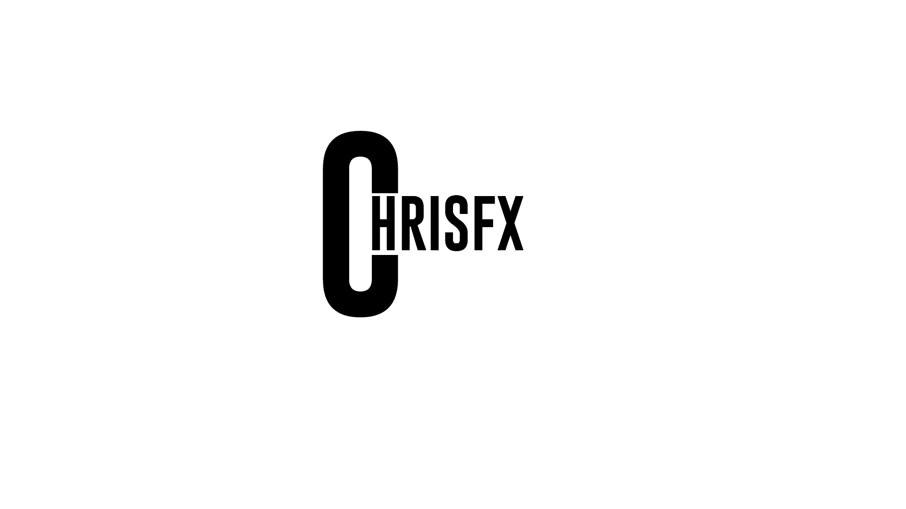